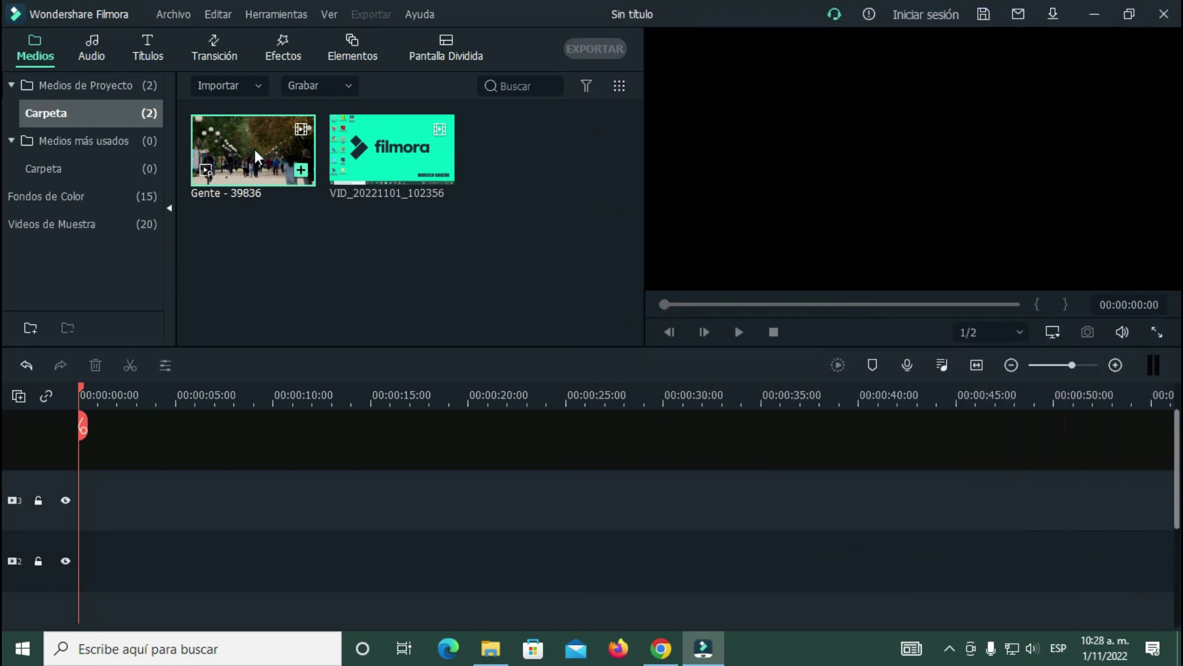
Place the Gente - 39836 clip at the start of video track 3, keeping the 1920 x 1080 25fps project settings, and preview it
{"action": "left_click_drag", "start_coordinate": [253, 150], "coordinate": [44, 505]}
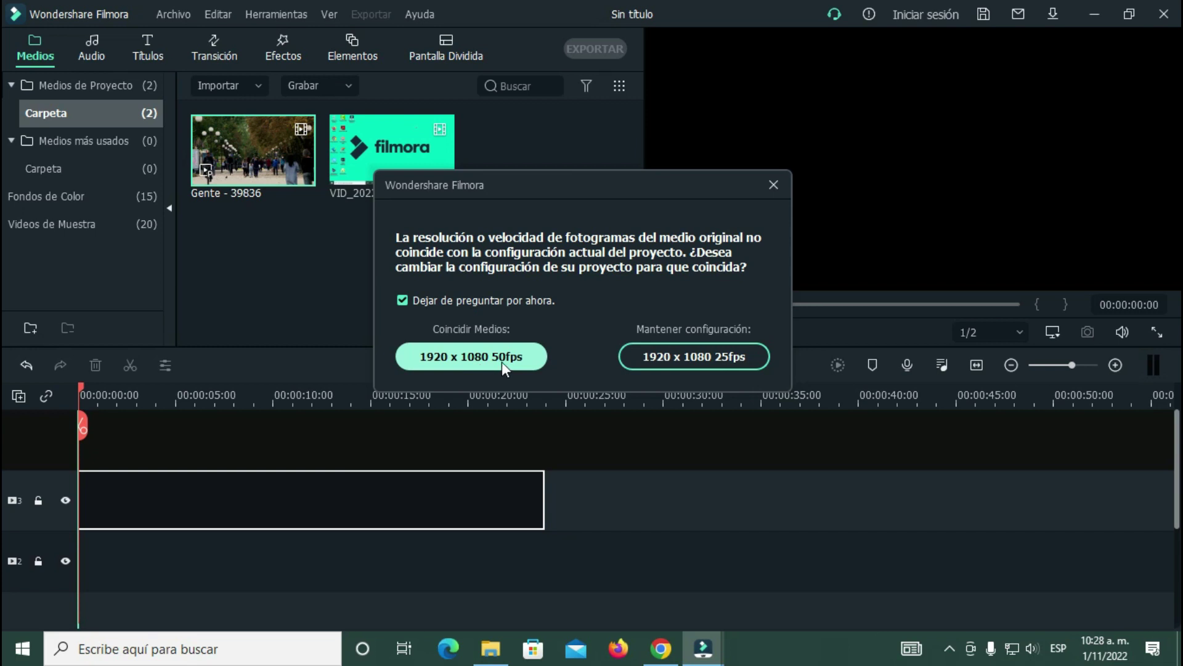
{"action": "left_click", "coordinate": [677, 352]}
{"action": "left_click", "coordinate": [739, 332]}
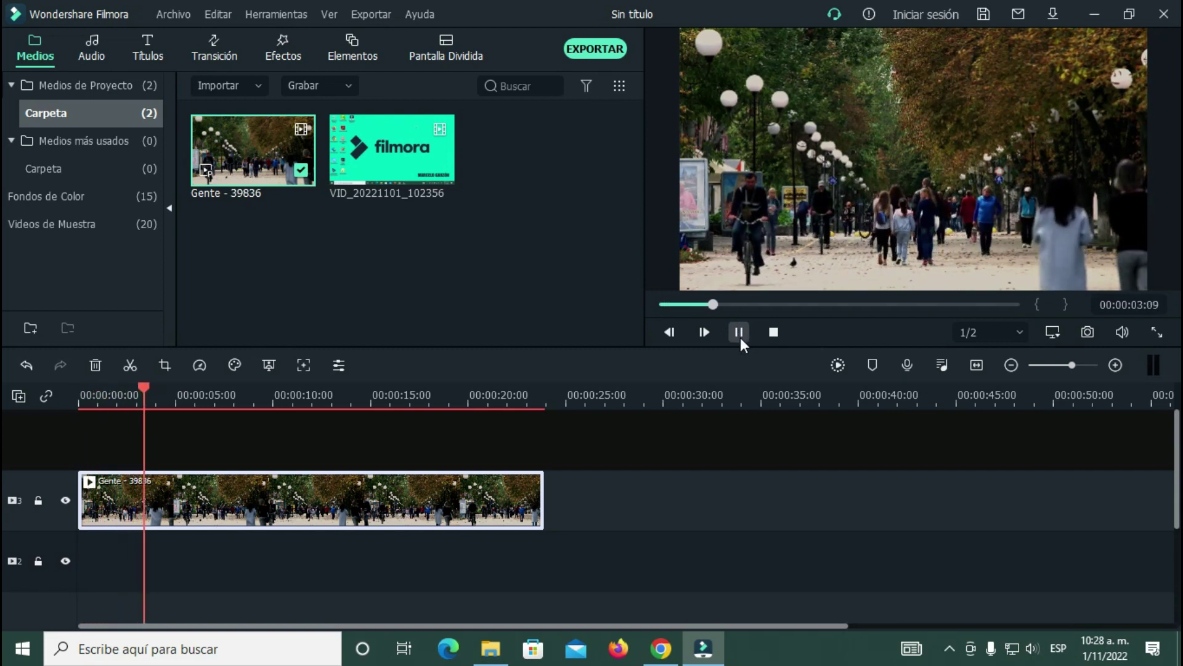
{"action": "left_click", "coordinate": [739, 332]}
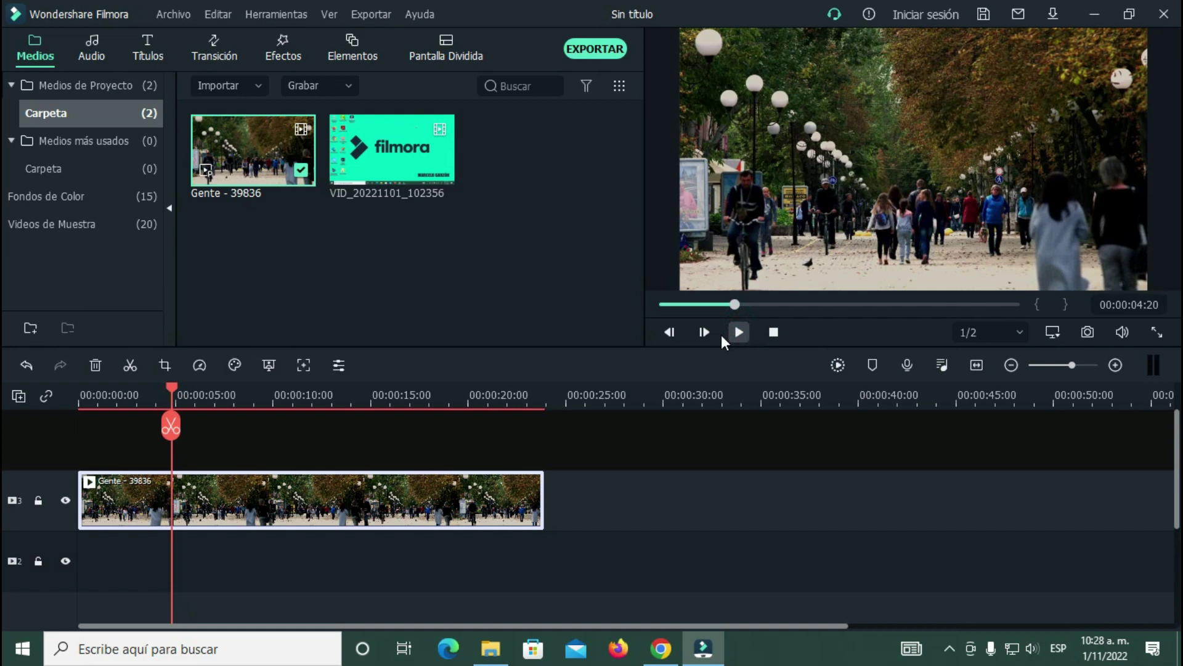
Speed up the Gente - 39836 clip to 4.42x with the custom speed setting
{"action": "right_click", "coordinate": [268, 489]}
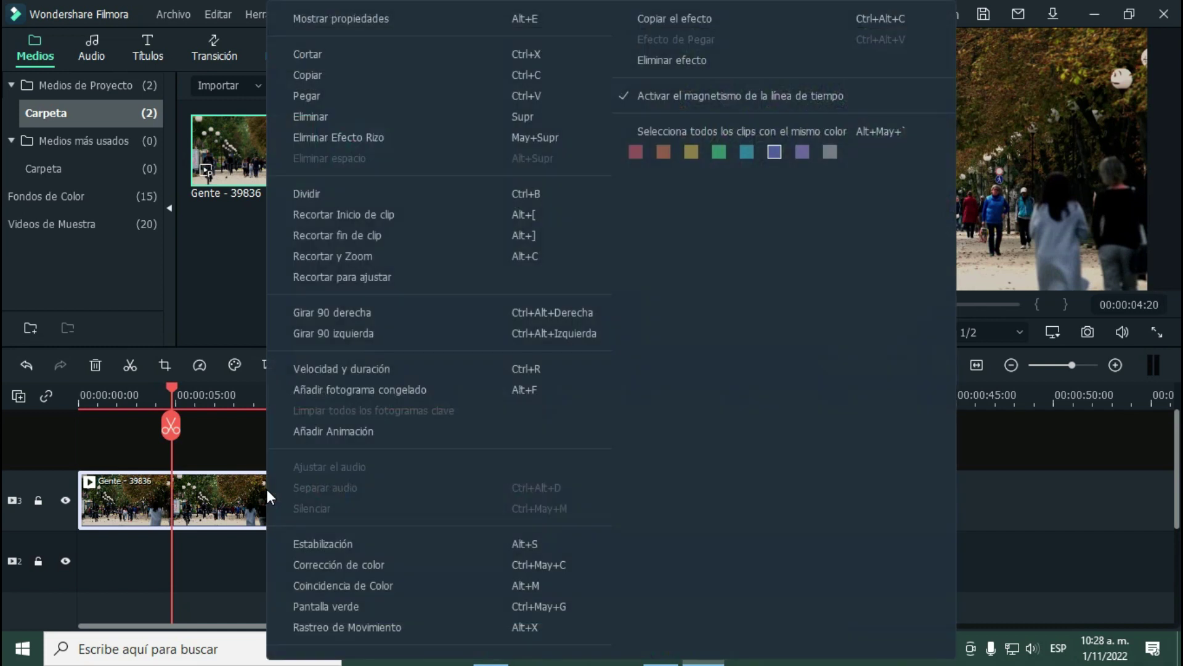
{"action": "left_click", "coordinate": [339, 368]}
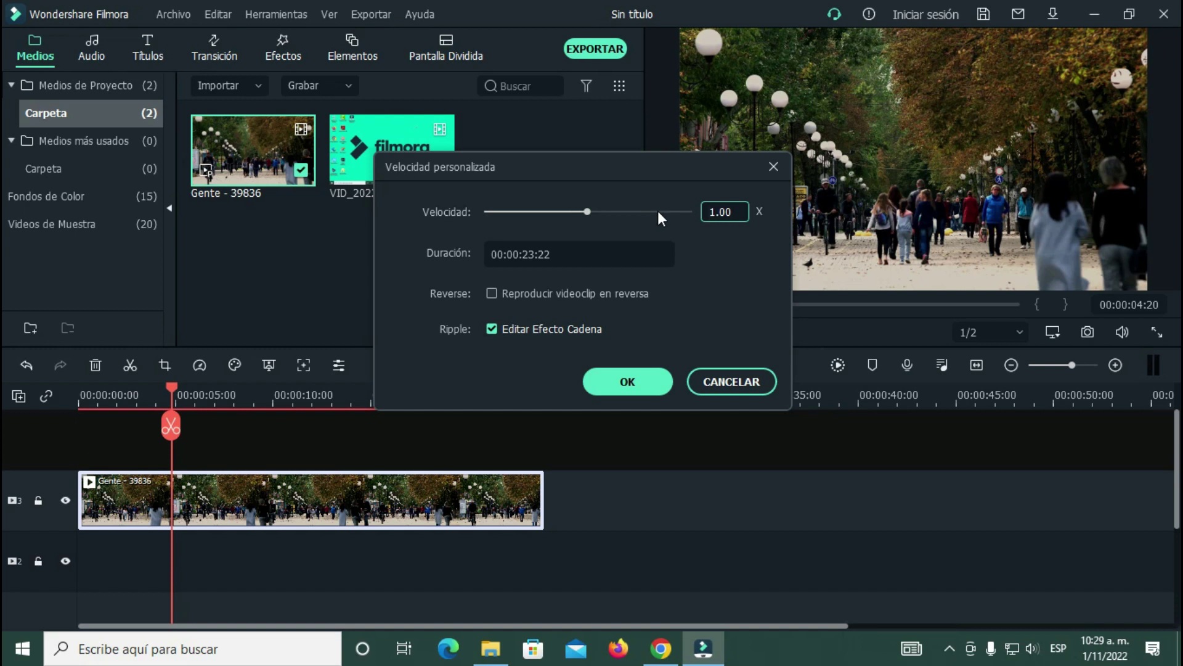
{"action": "left_click", "coordinate": [589, 213]}
{"action": "left_click_drag", "start_coordinate": [589, 213], "coordinate": [593, 213]}
{"action": "left_click", "coordinate": [630, 382]}
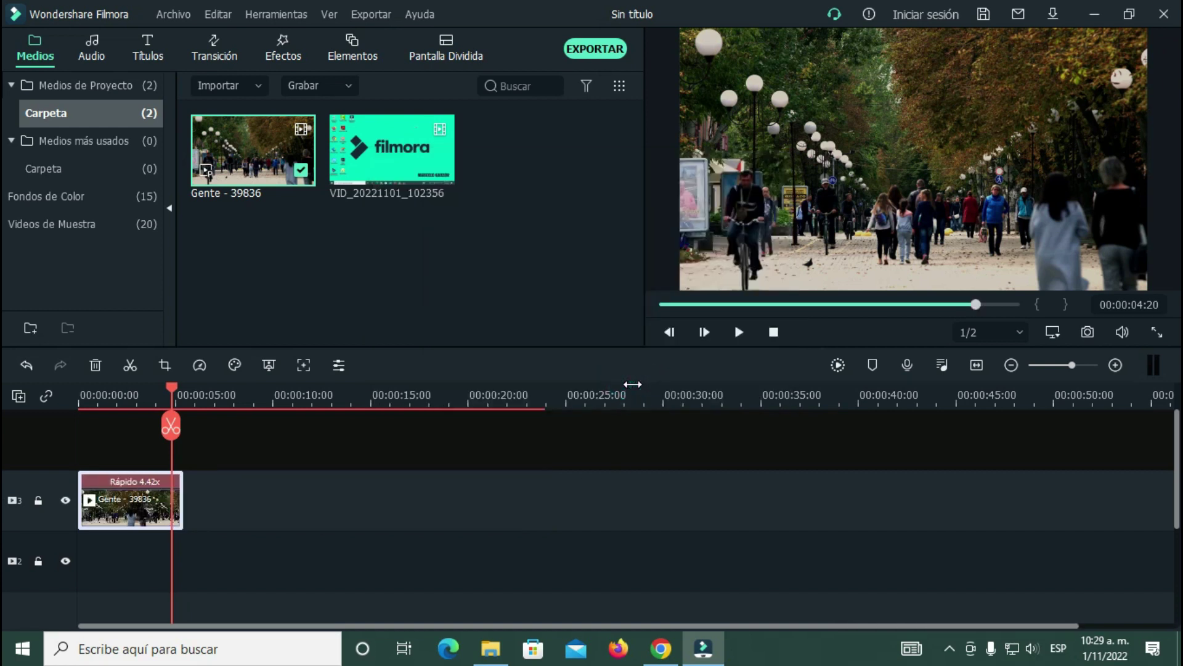
Preview the accelerated clip from the beginning of the timeline and undo its speed change
{"action": "left_click_drag", "start_coordinate": [170, 386], "coordinate": [55, 398]}
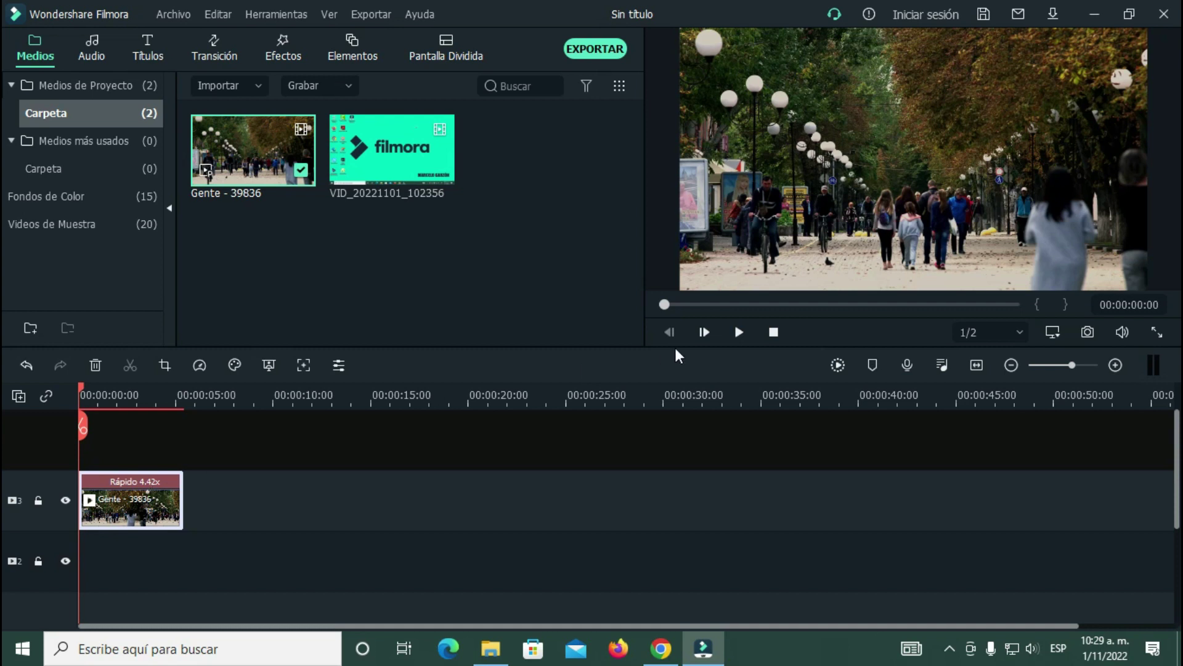
{"action": "left_click", "coordinate": [739, 332]}
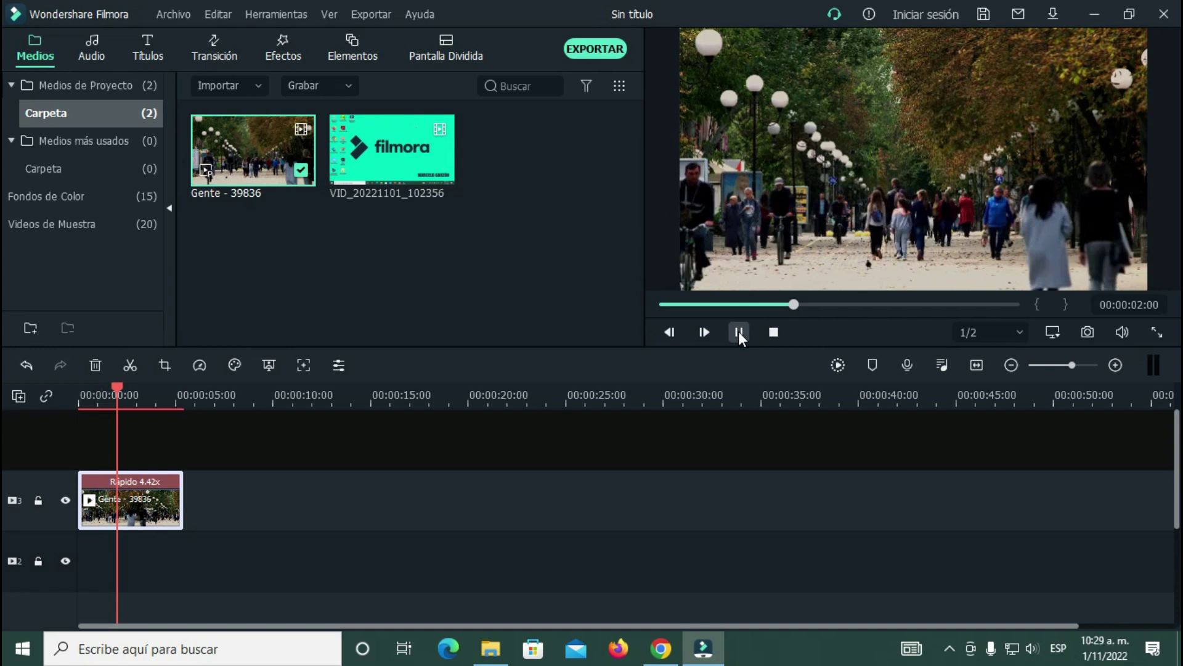
{"action": "left_click", "coordinate": [739, 333]}
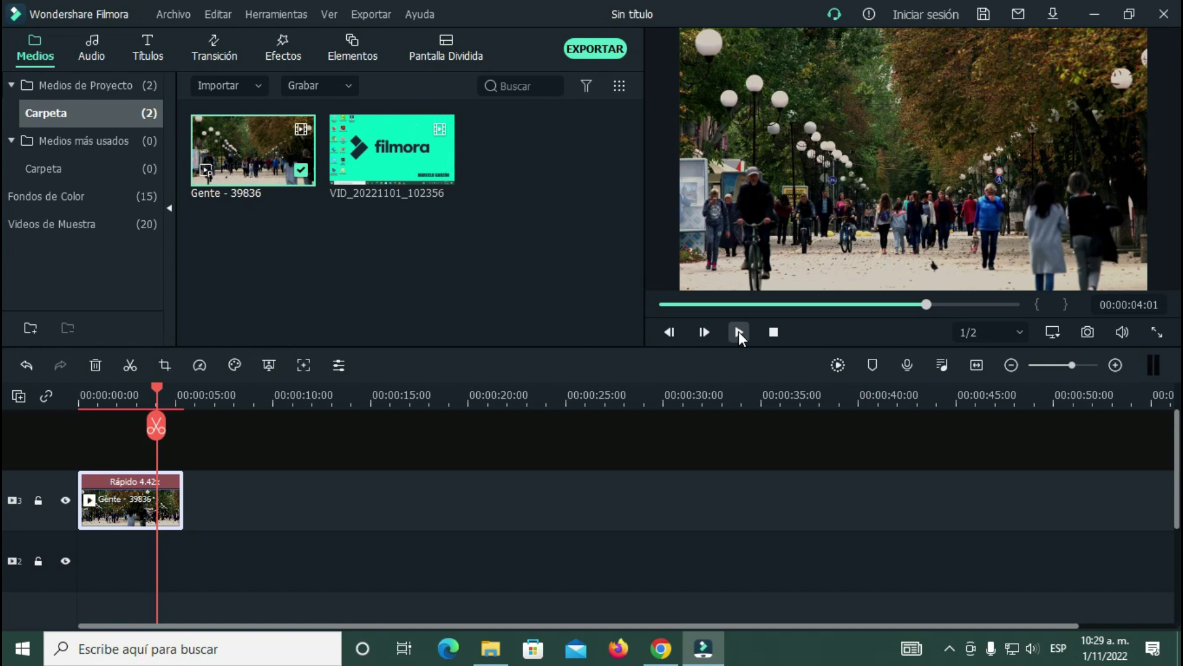
{"action": "key", "text": "ctrl+z"}
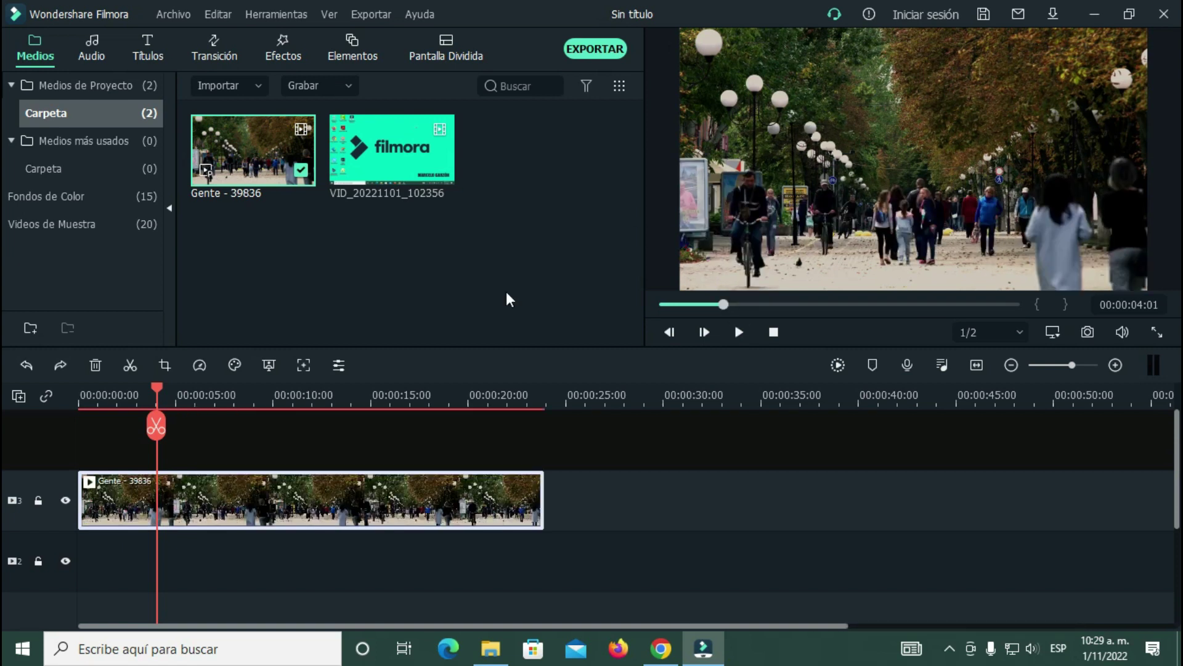
Slow the Gente - 39836 clip down to 0.31x with the custom speed setting
{"action": "right_click", "coordinate": [318, 505]}
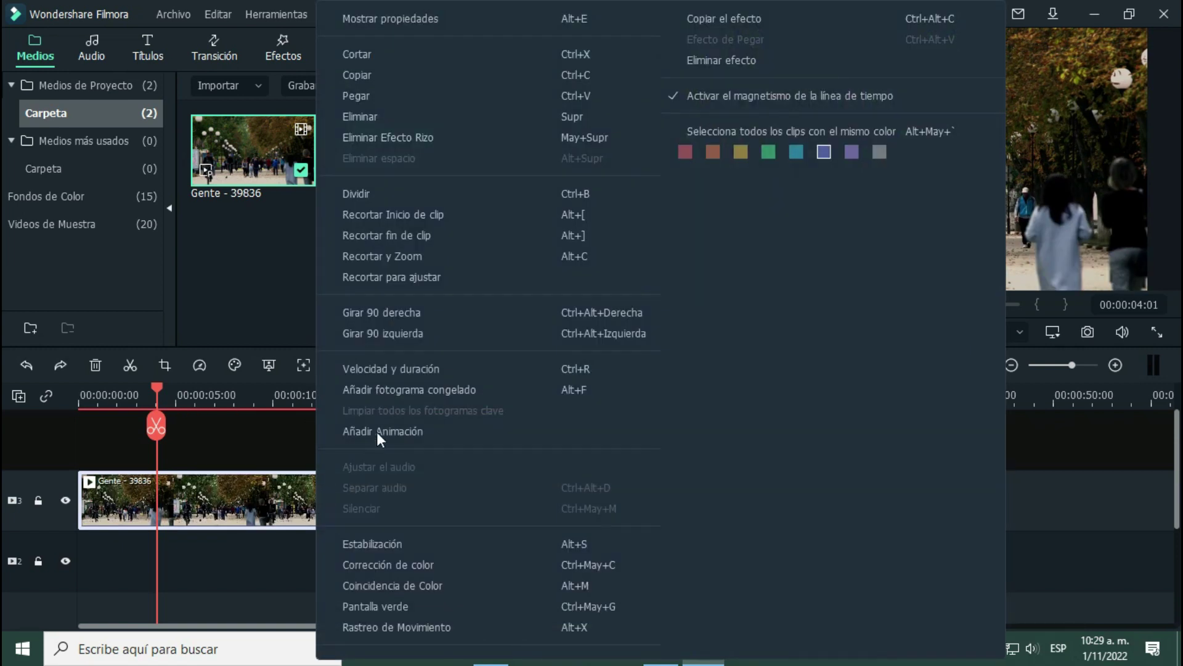
{"action": "left_click", "coordinate": [408, 375]}
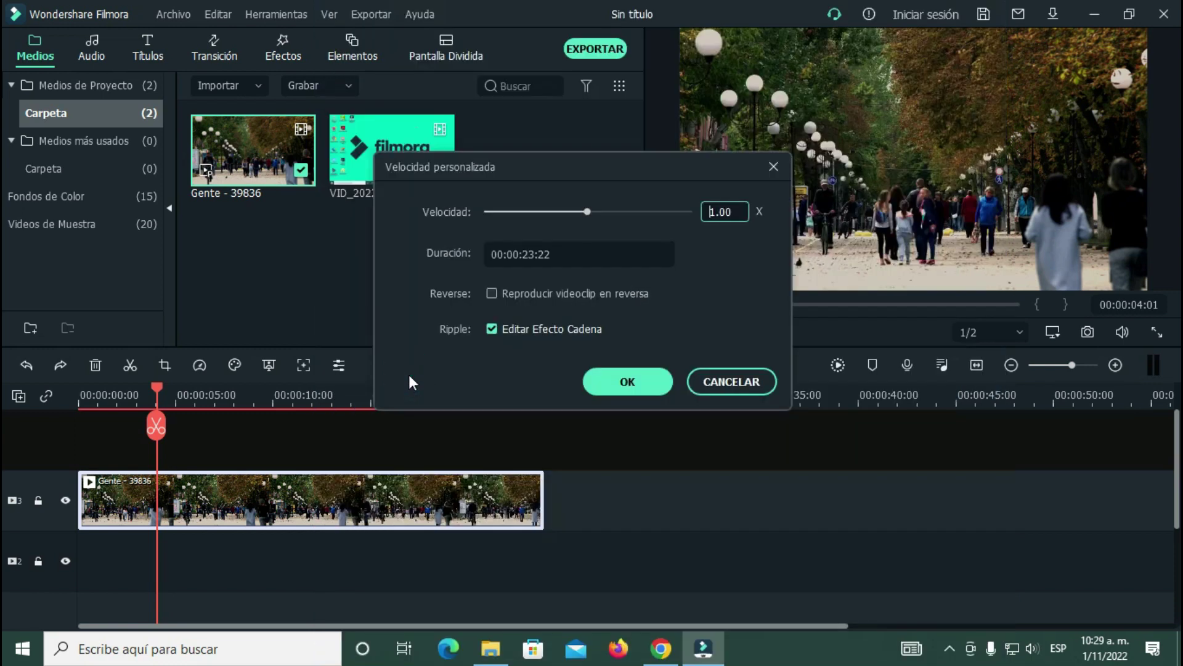
{"action": "left_click", "coordinate": [583, 212]}
{"action": "left_click_drag", "start_coordinate": [583, 212], "coordinate": [519, 223]}
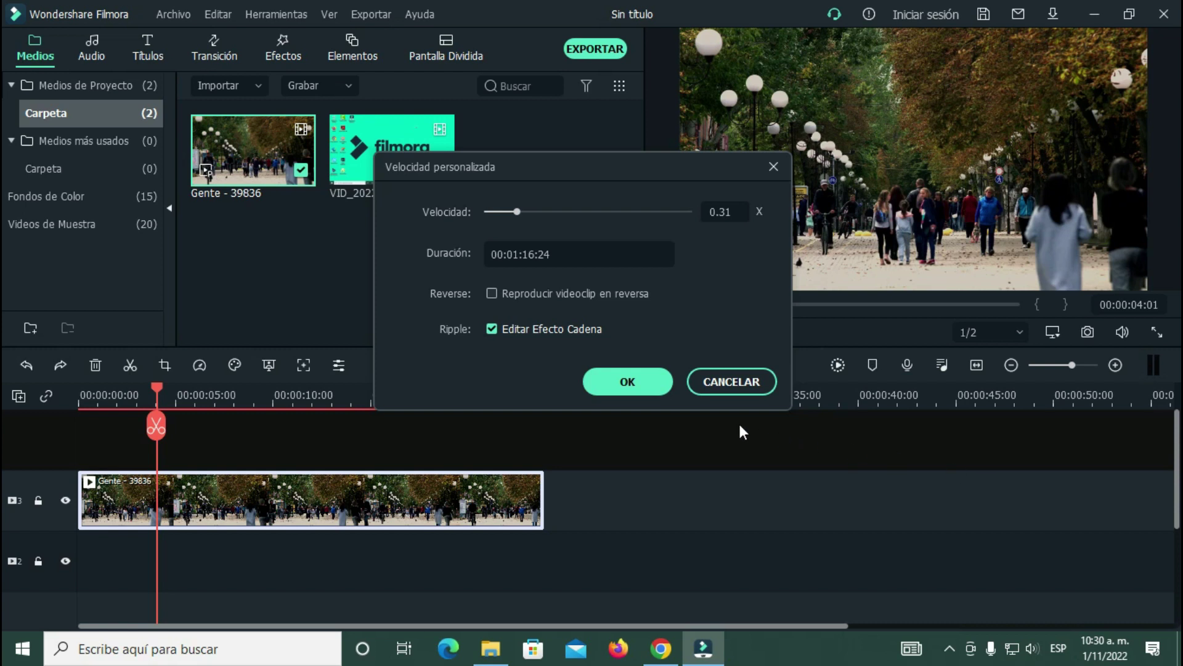
{"action": "left_click", "coordinate": [628, 380]}
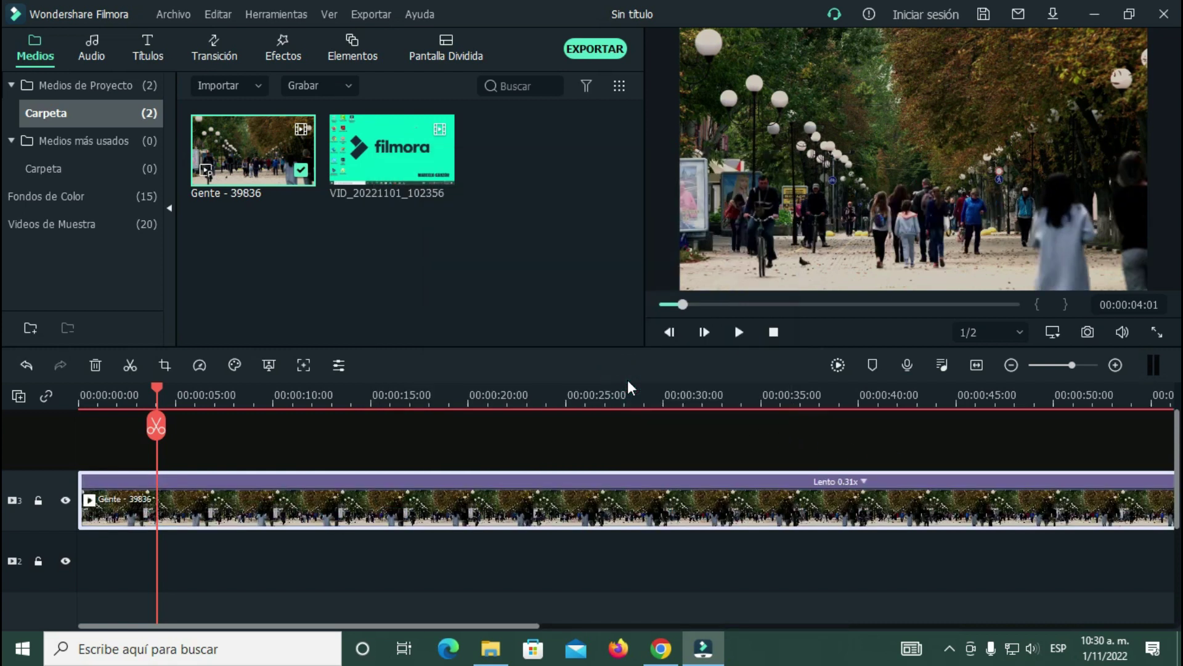
Preview the slowed clip from the beginning, return the playhead to the start and undo the slowdown
{"action": "left_click_drag", "start_coordinate": [156, 387], "coordinate": [79, 387]}
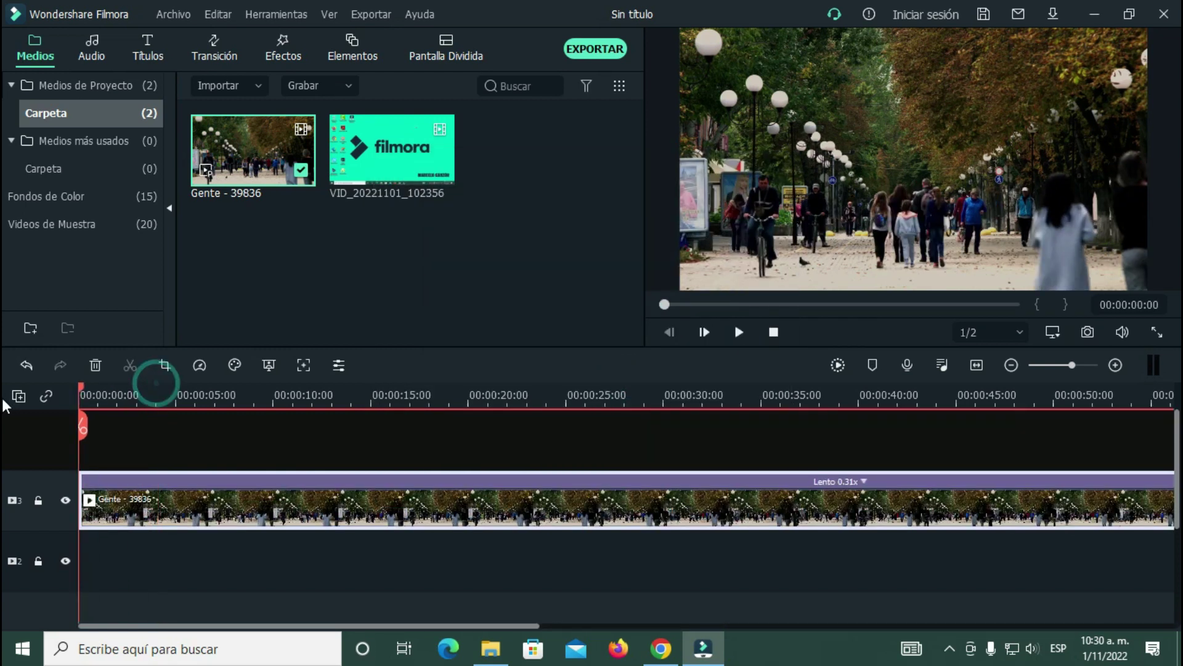
{"action": "left_click", "coordinate": [739, 333]}
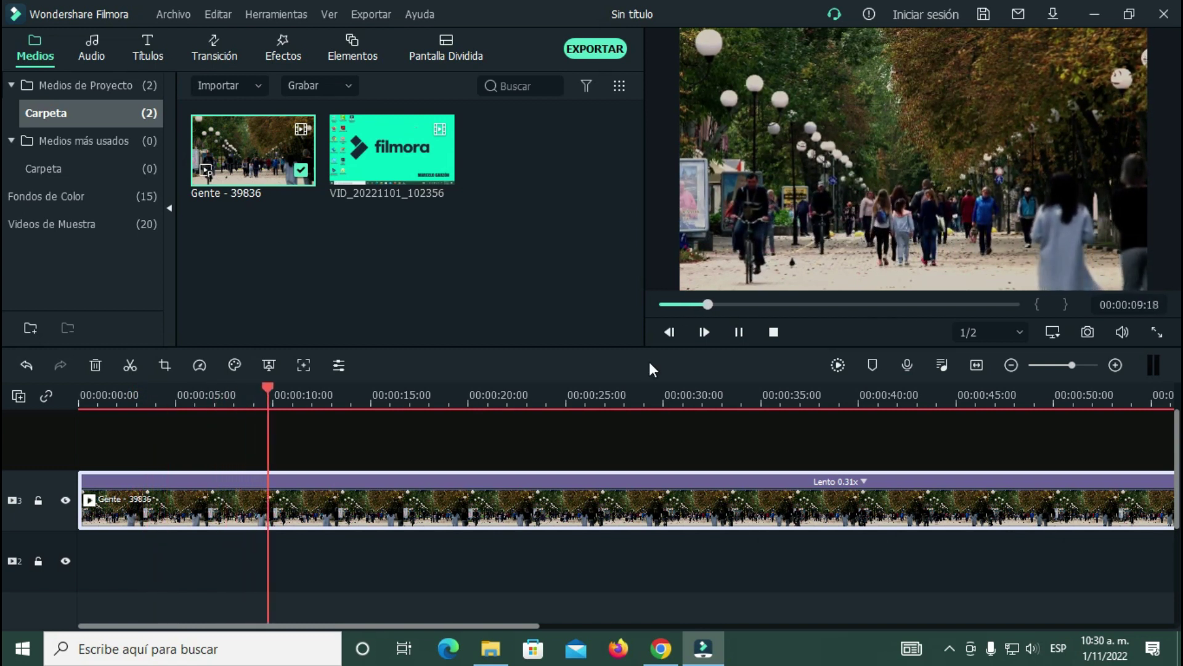
{"action": "left_click", "coordinate": [739, 332]}
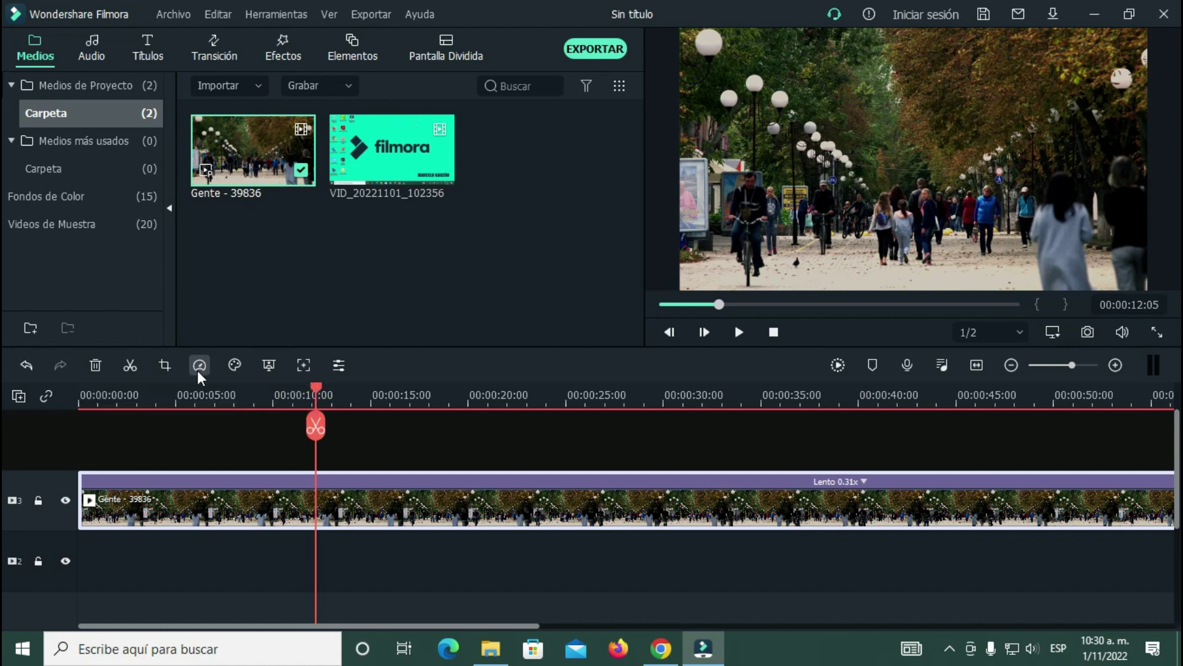
{"action": "left_click_drag", "start_coordinate": [320, 394], "coordinate": [65, 399]}
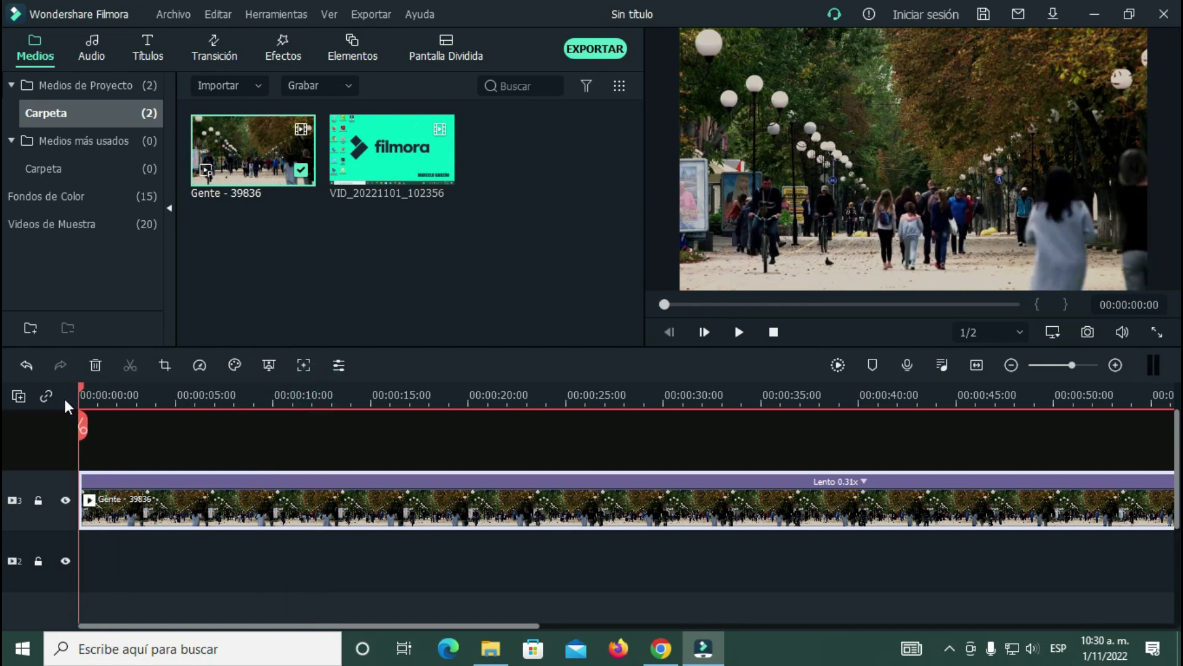
{"action": "key", "text": "ctrl+z"}
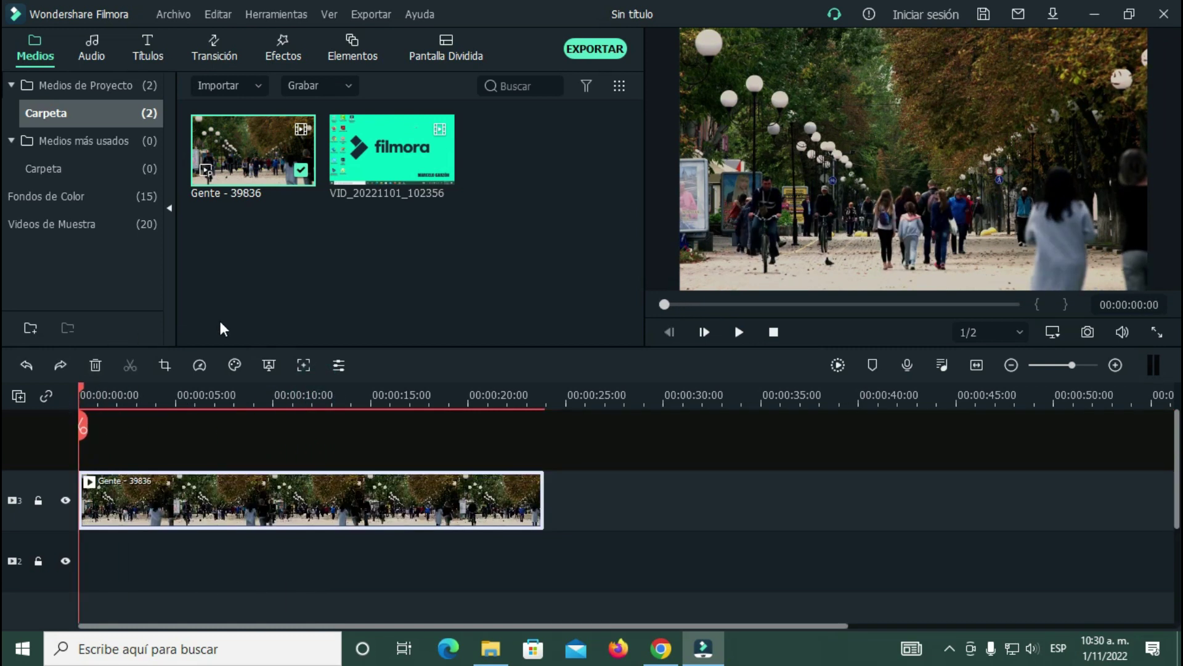
Apply the 0.25x slow speed preset to the Gente - 39836 clip and preview the result
{"action": "left_click", "coordinate": [202, 369]}
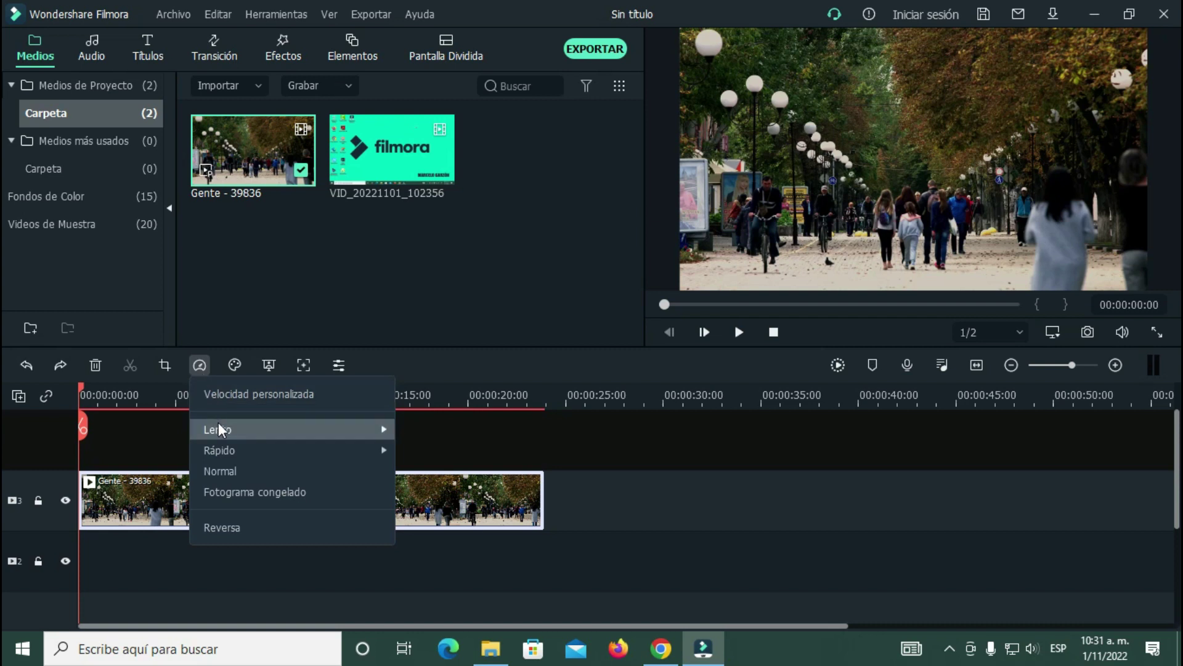
{"action": "mouse_move", "coordinate": [218, 423]}
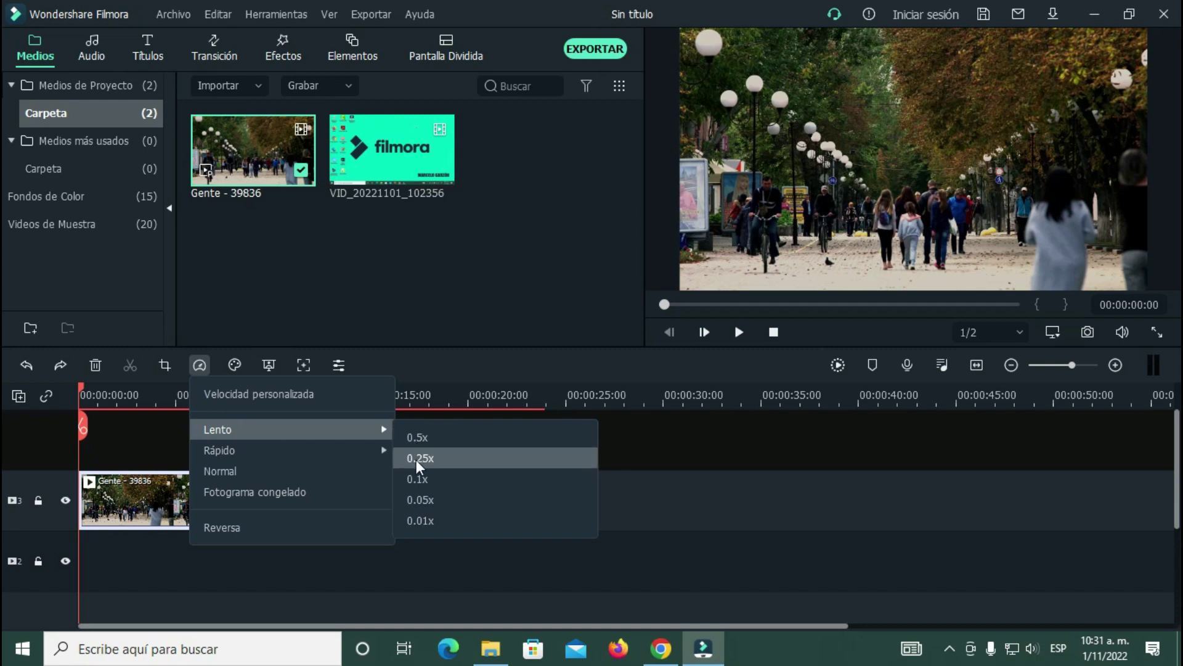
{"action": "left_click", "coordinate": [416, 453]}
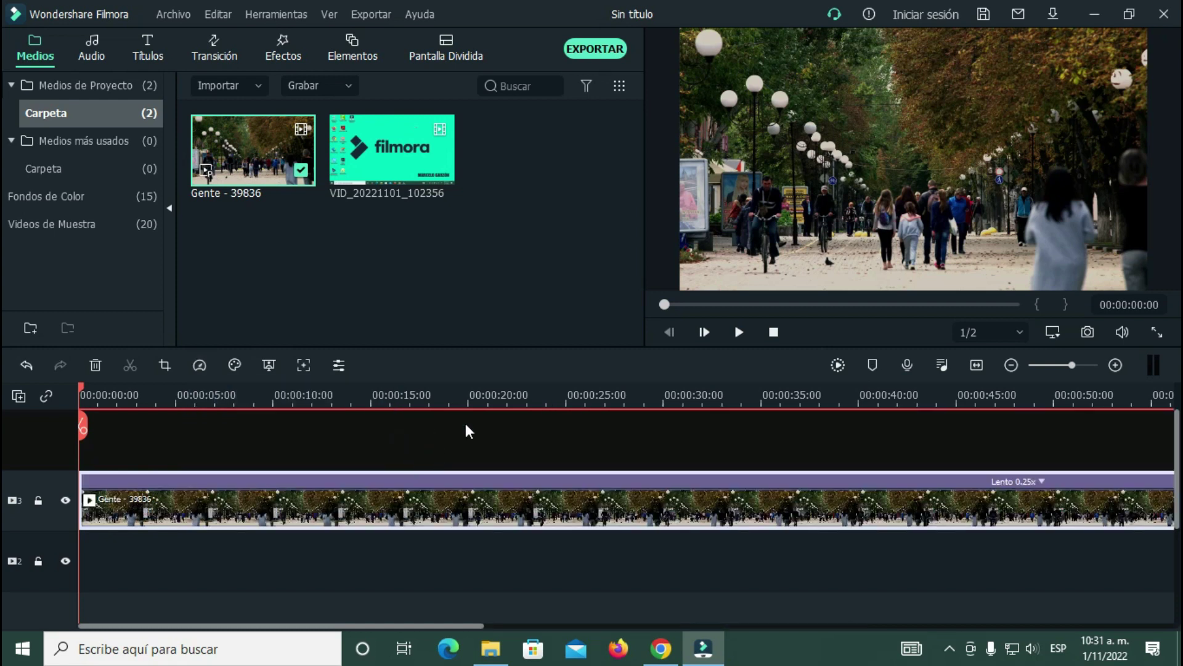
{"action": "left_click", "coordinate": [737, 332]}
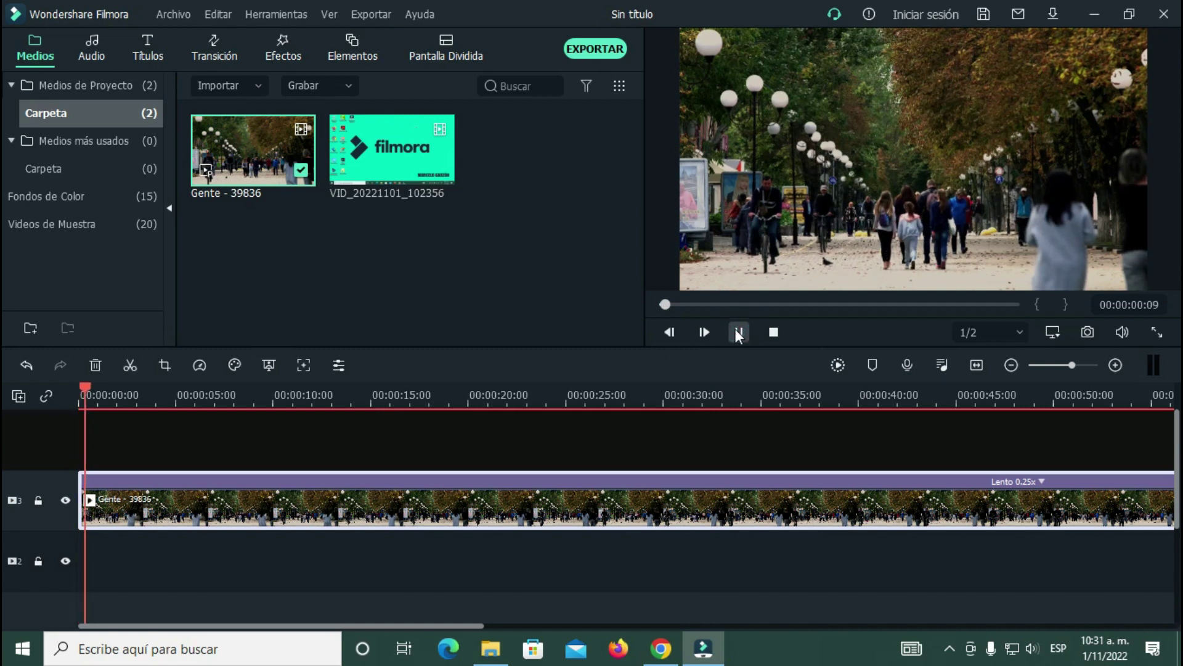
{"action": "left_click", "coordinate": [738, 332]}
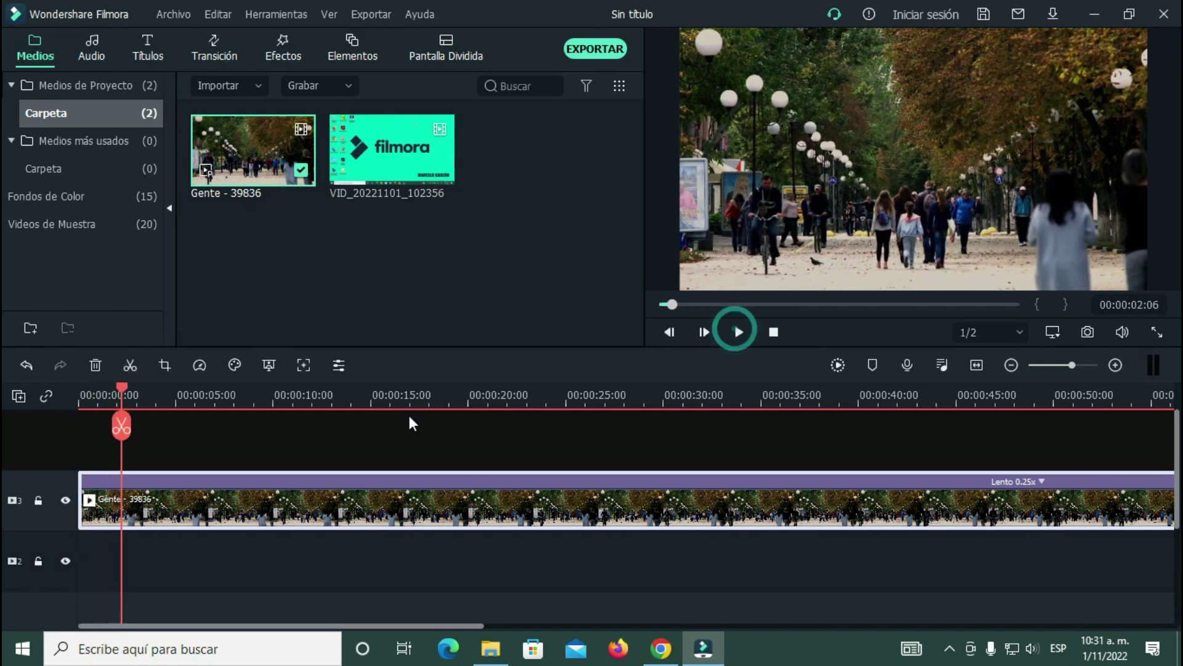
Change the clip's speed to the 0.1x slow preset and play a few seconds of it
{"action": "left_click", "coordinate": [202, 367]}
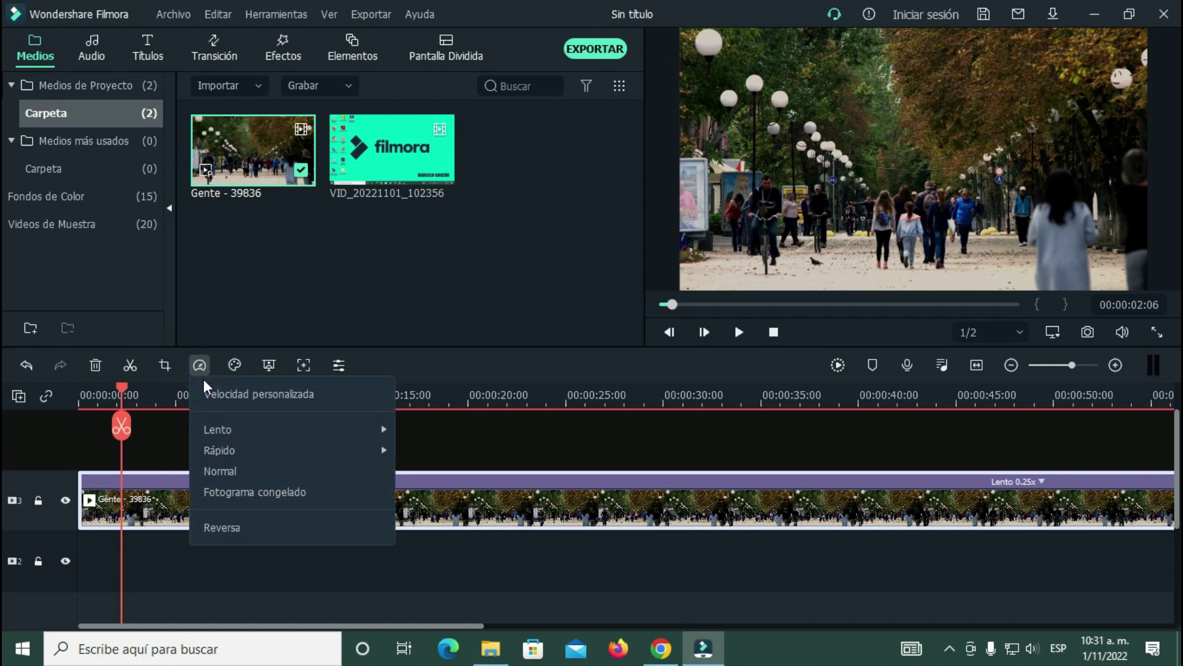
{"action": "mouse_move", "coordinate": [239, 429]}
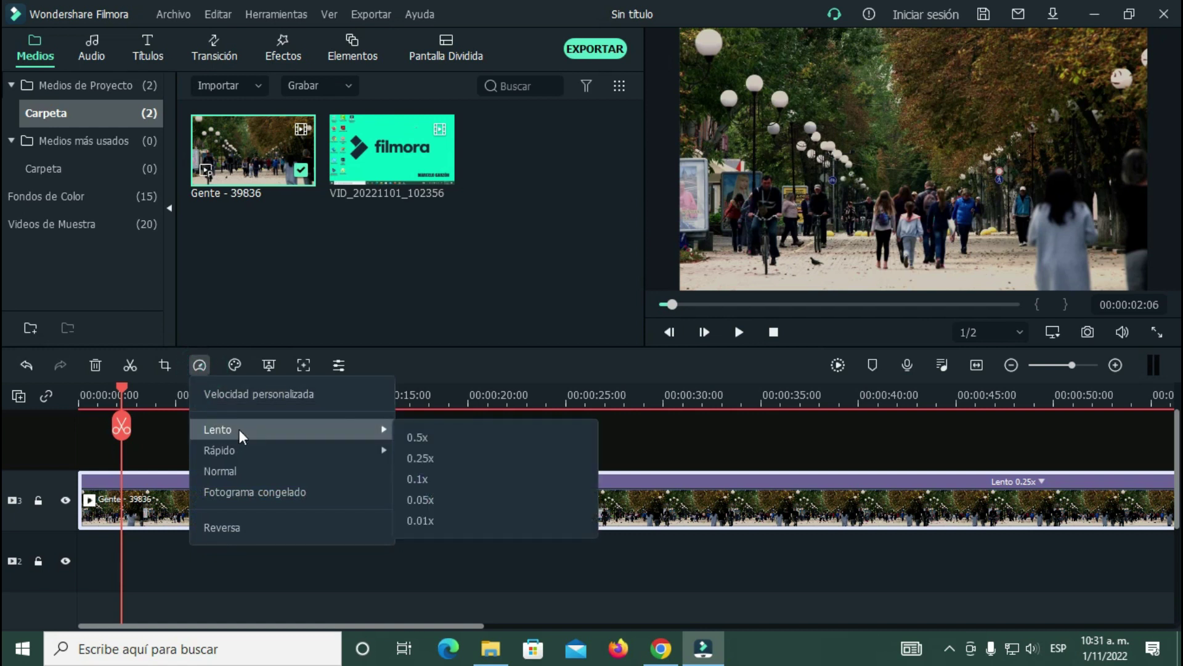
{"action": "left_click", "coordinate": [424, 478]}
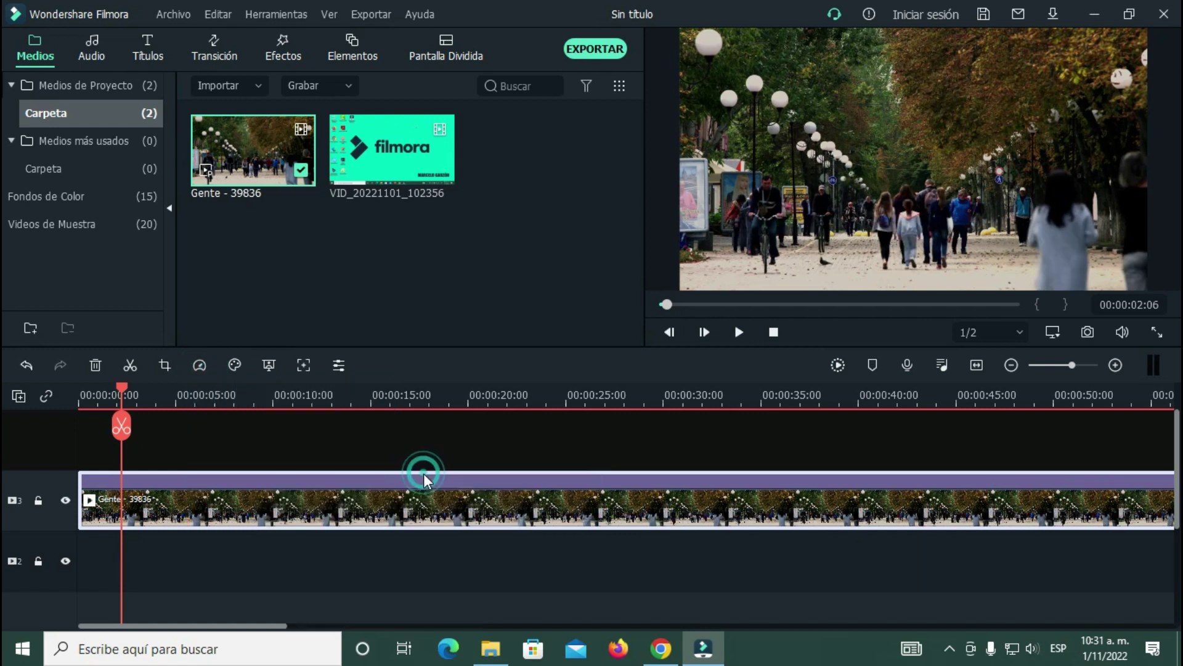
{"action": "left_click", "coordinate": [739, 332]}
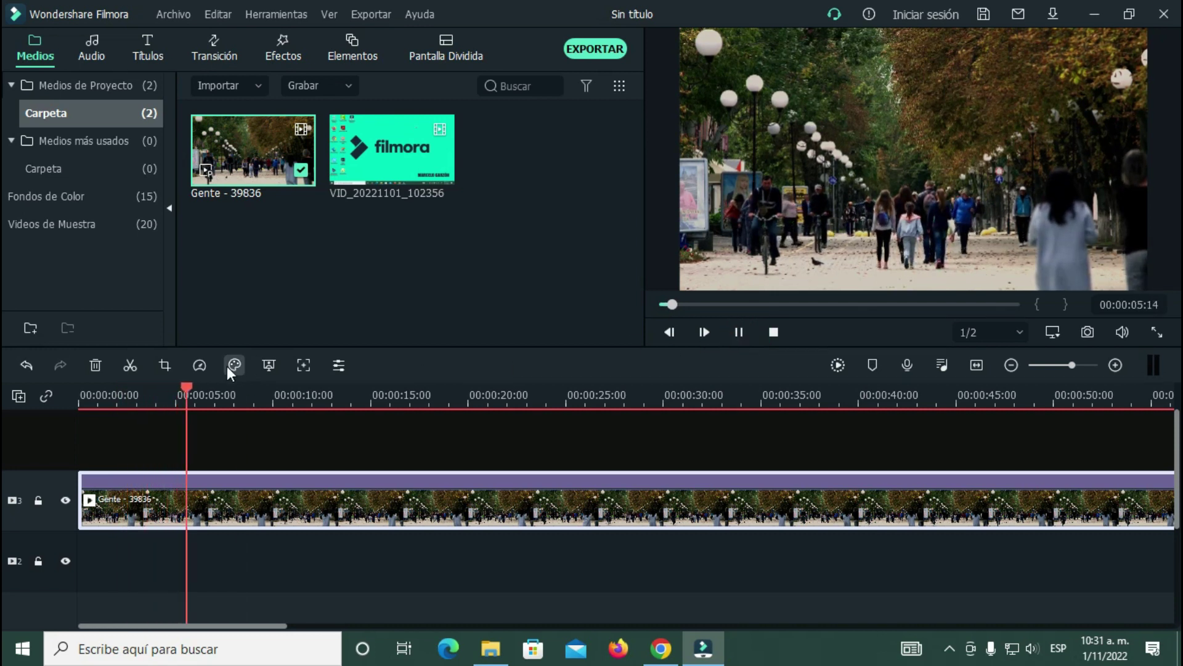
{"action": "left_click", "coordinate": [738, 333]}
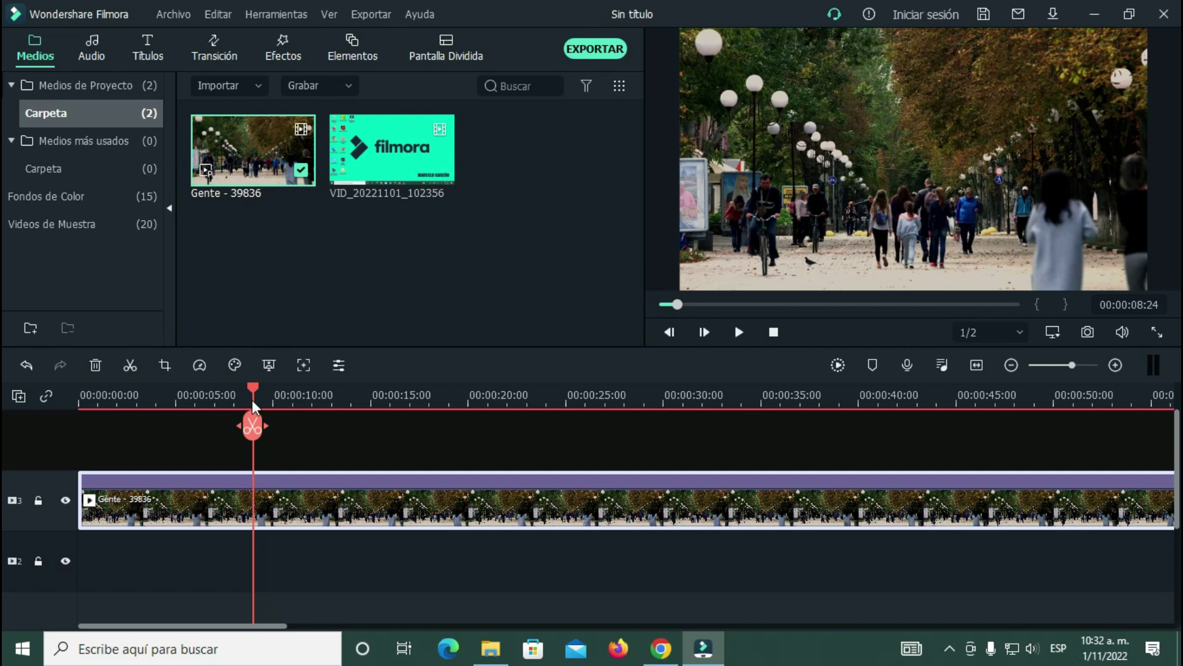
Apply the 4x fast speed preset to the Gente - 39836 clip and preview it from the beginning
{"action": "left_click", "coordinate": [198, 366]}
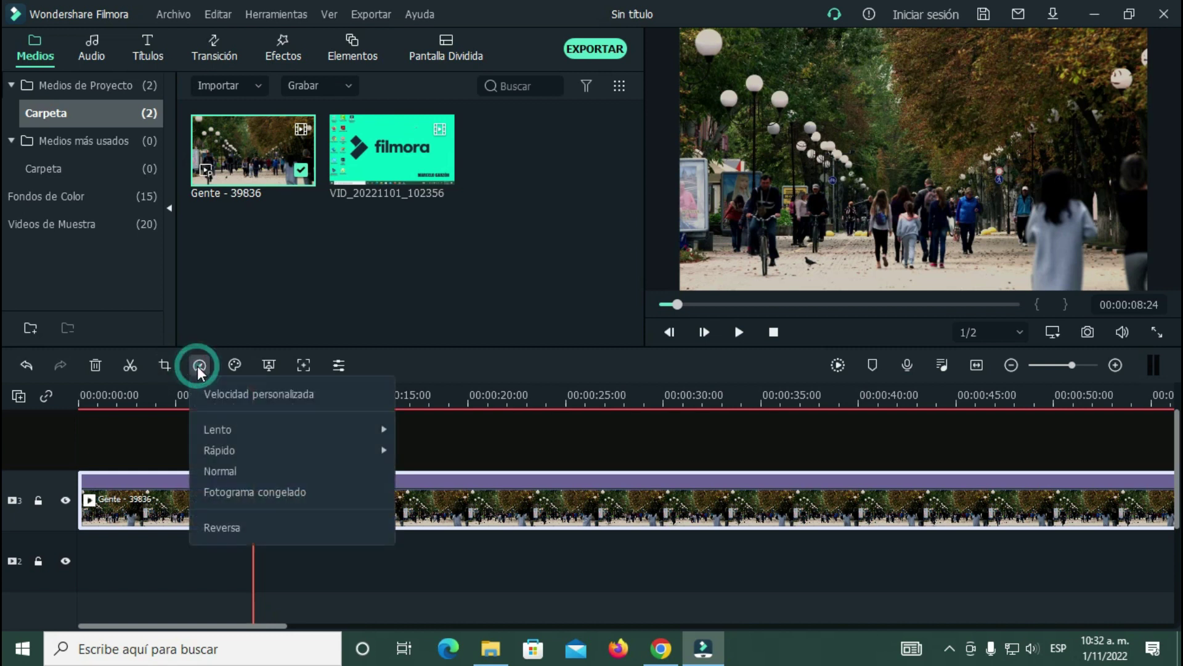
{"action": "mouse_move", "coordinate": [208, 444]}
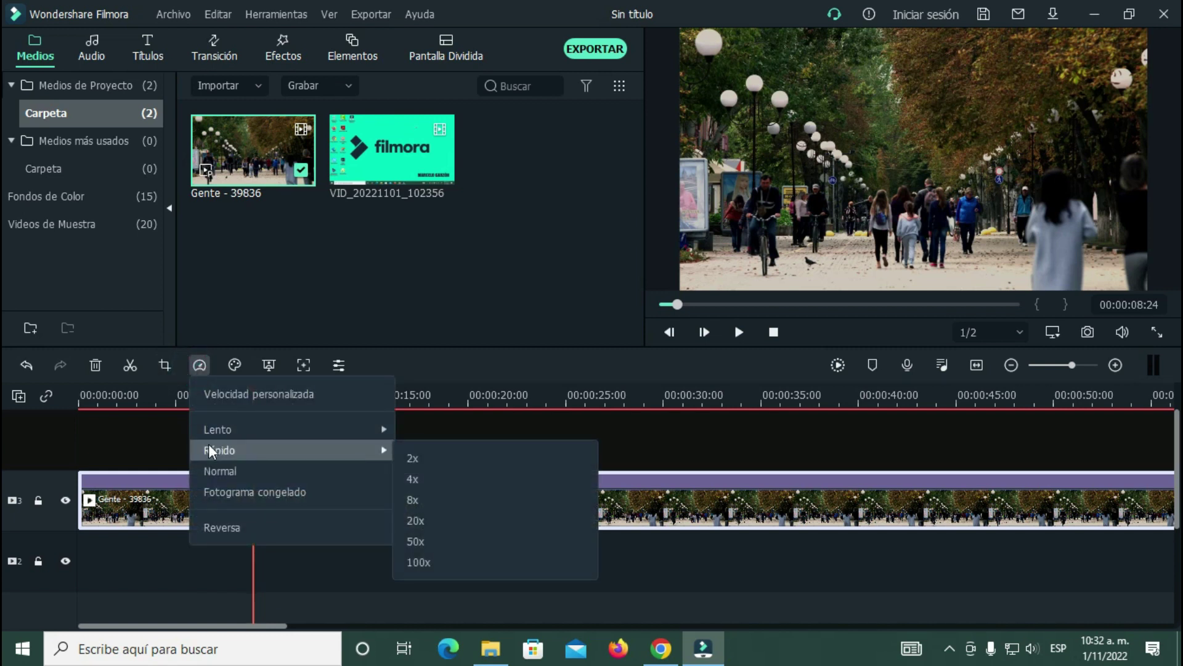
{"action": "left_click", "coordinate": [413, 481]}
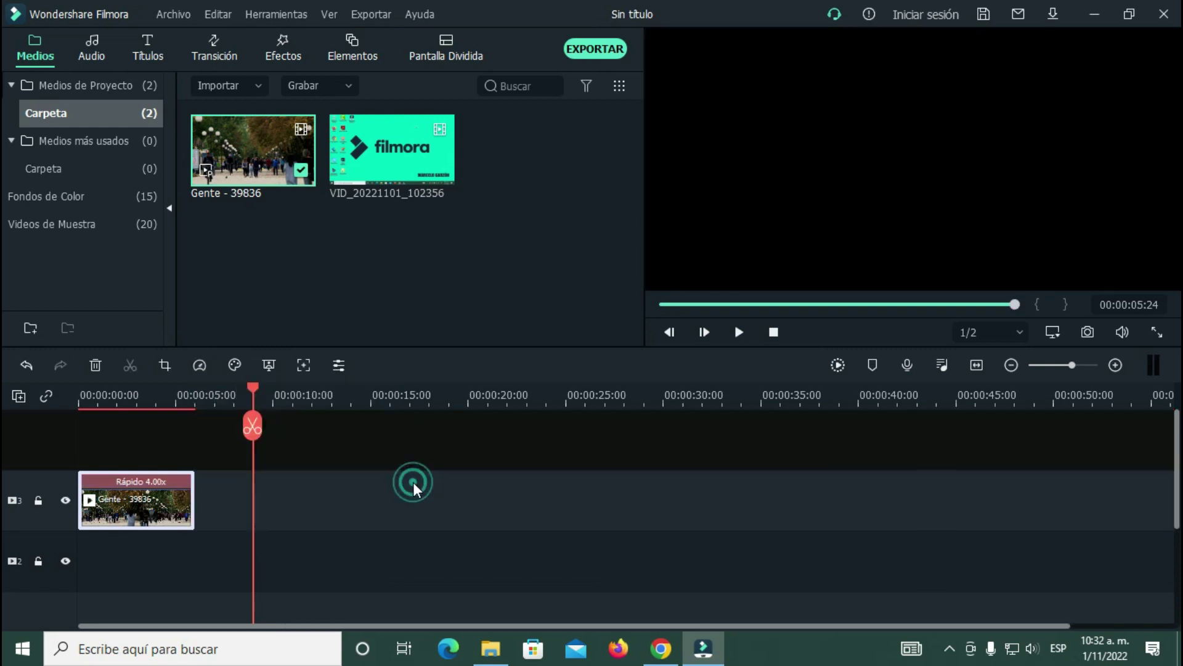
{"action": "left_click_drag", "start_coordinate": [253, 390], "coordinate": [80, 390]}
{"action": "left_click", "coordinate": [739, 333]}
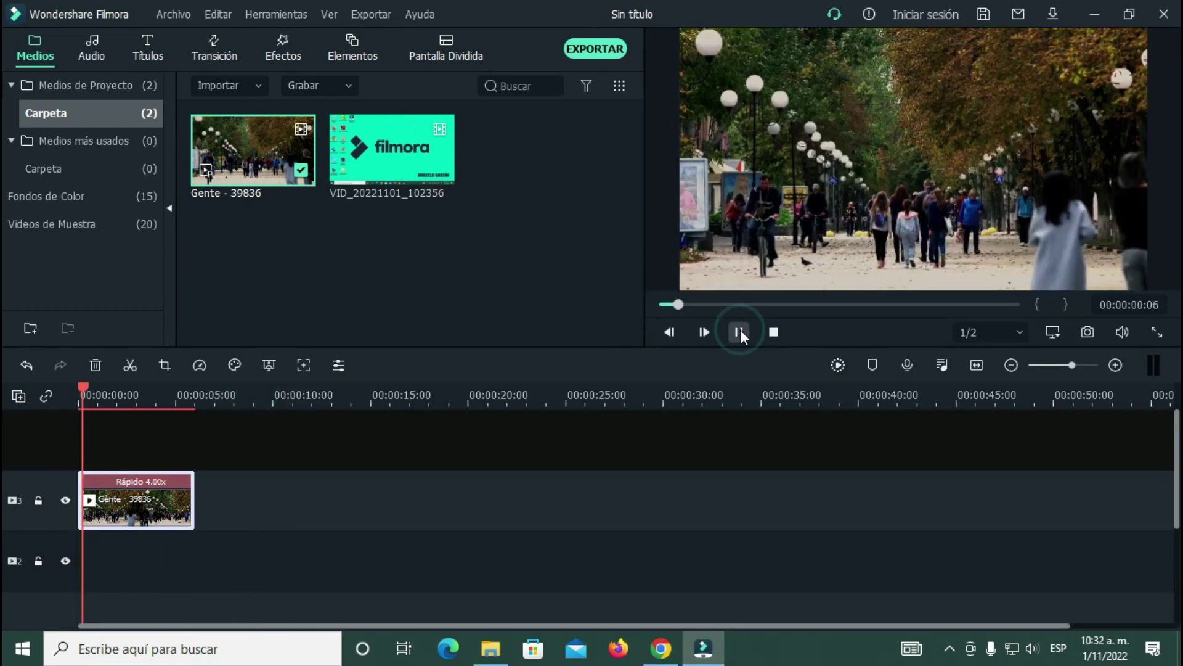
{"action": "left_click", "coordinate": [738, 332]}
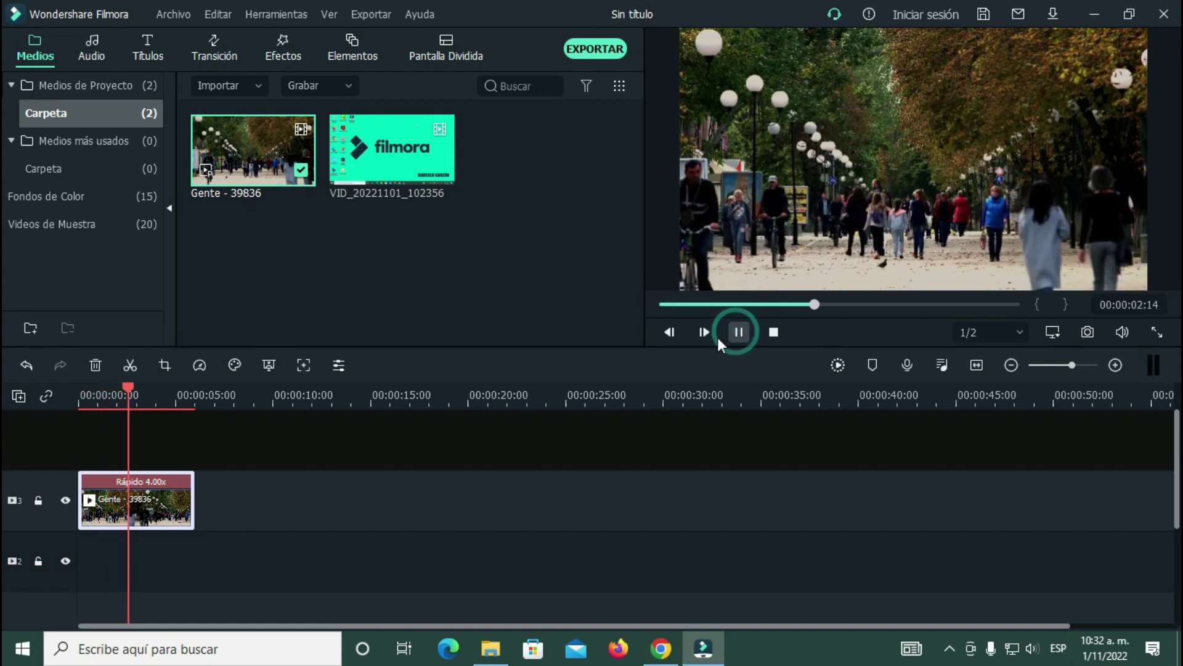
Apply the 8x fast speed preset to the Gente - 39836 clip and preview it from the beginning
{"action": "left_click", "coordinate": [203, 365]}
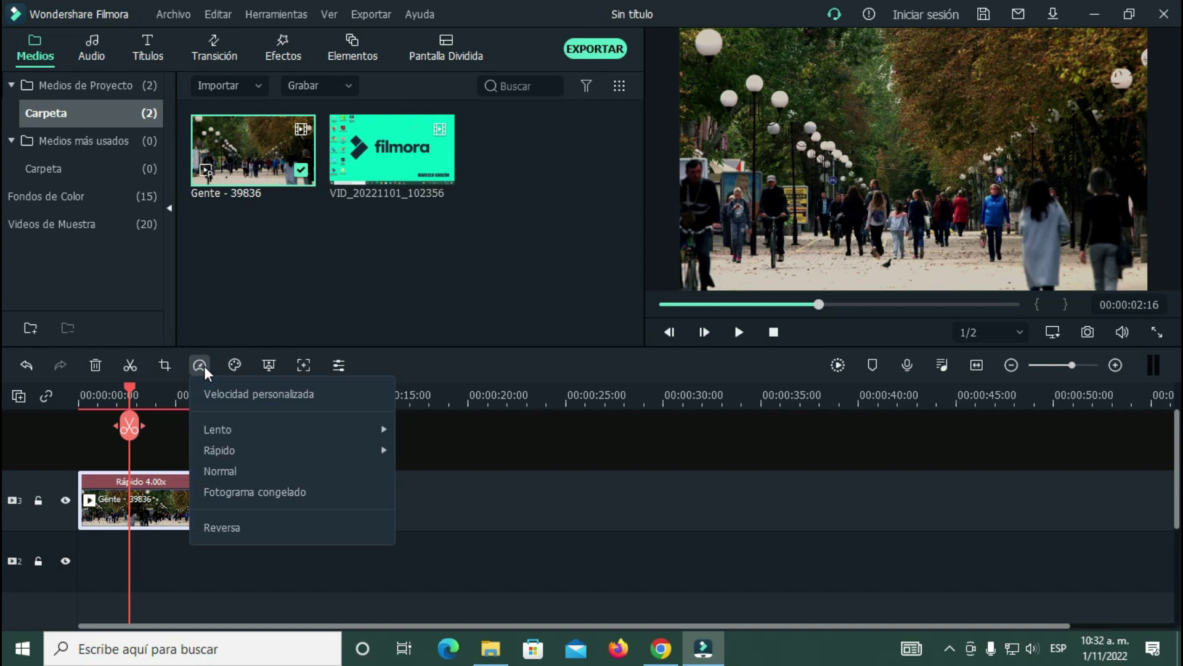
{"action": "mouse_move", "coordinate": [243, 447]}
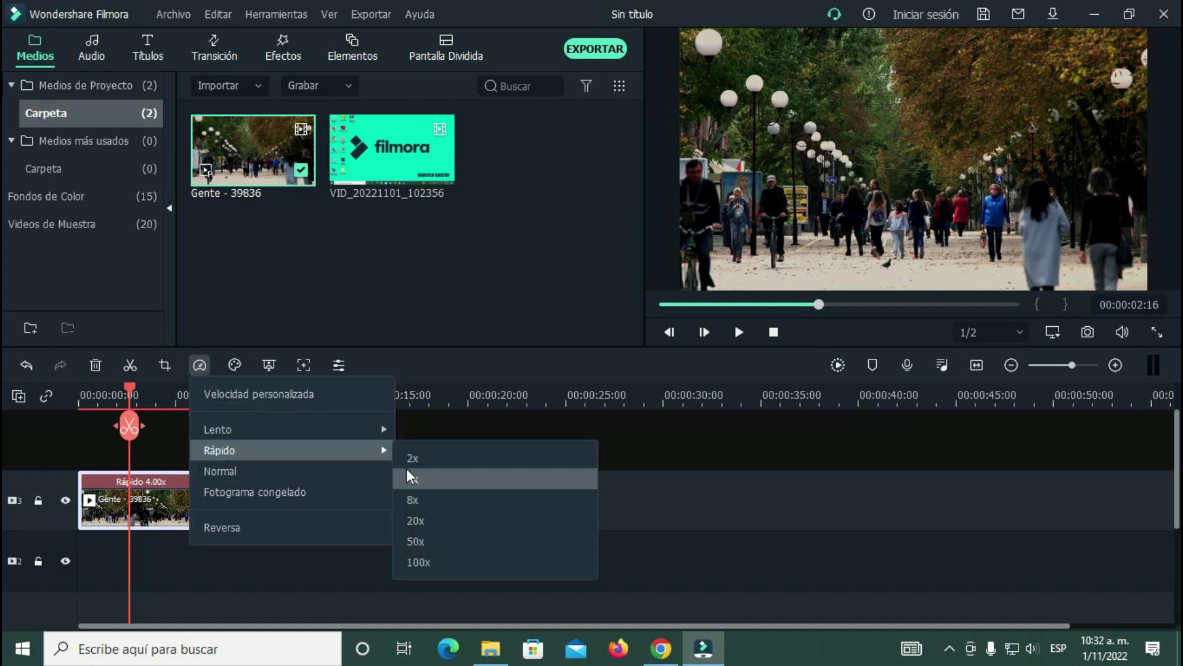
{"action": "left_click", "coordinate": [430, 499]}
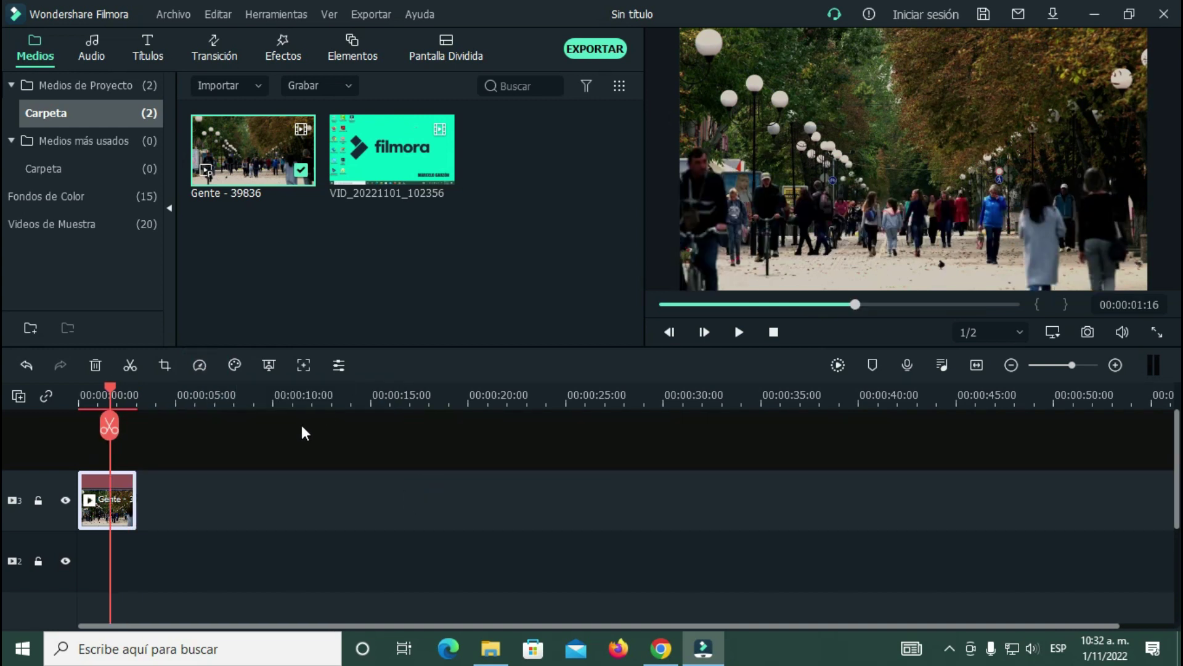
{"action": "left_click_drag", "start_coordinate": [115, 397], "coordinate": [81, 398]}
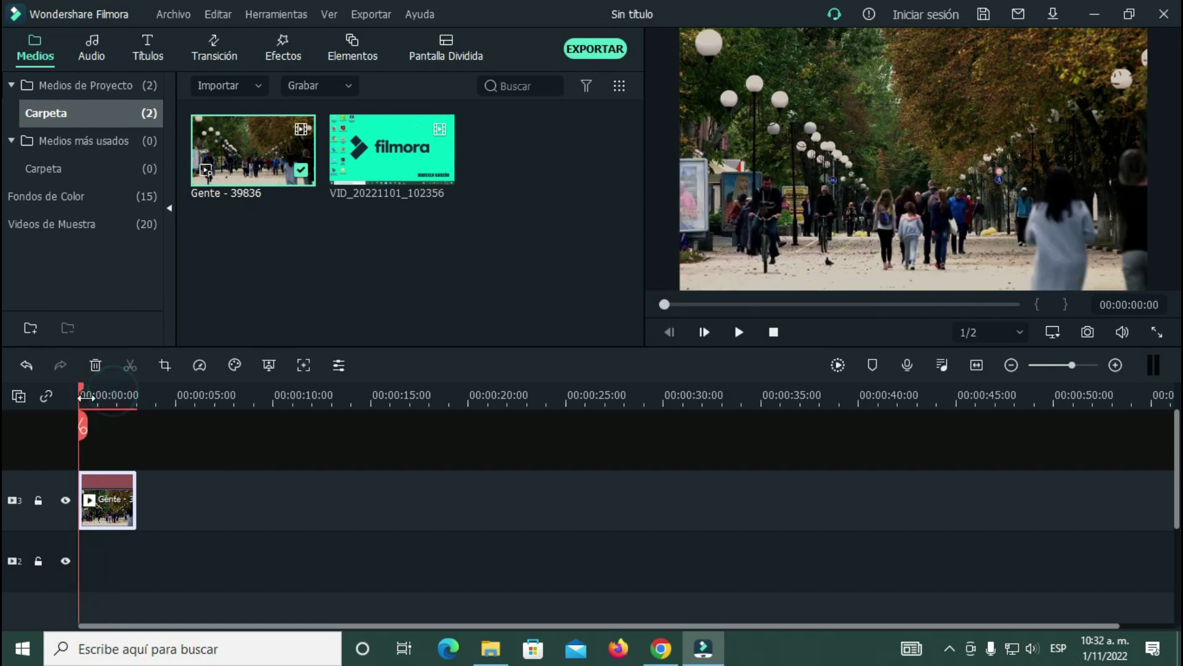
{"action": "left_click", "coordinate": [739, 333]}
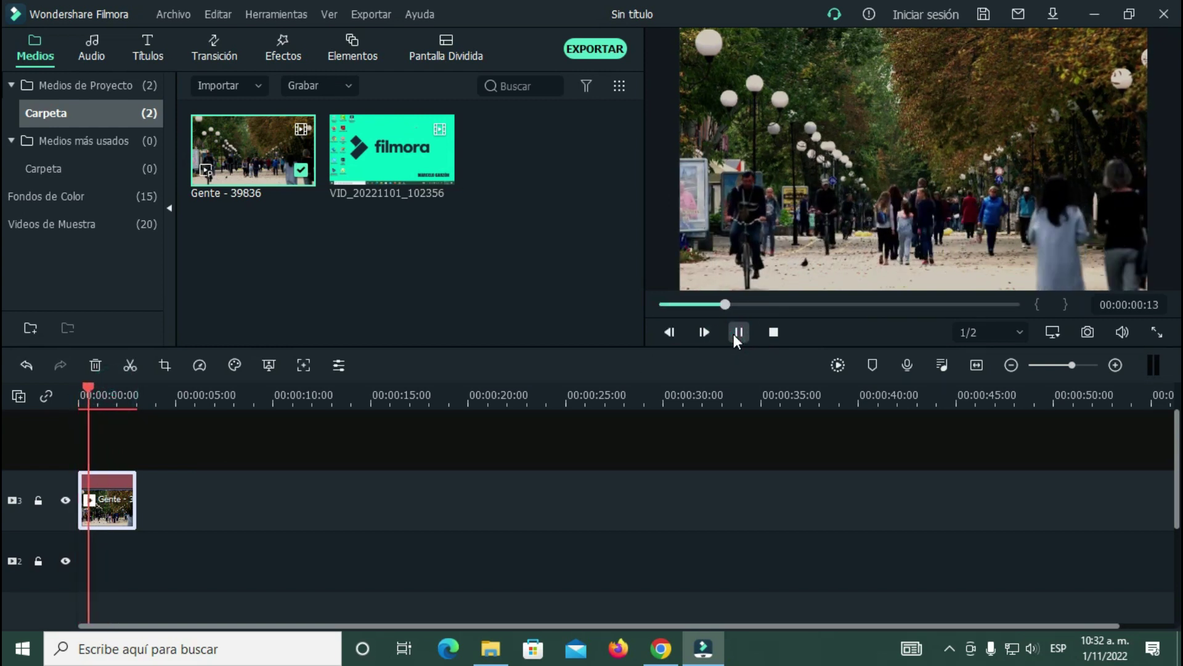
{"action": "left_click", "coordinate": [737, 335]}
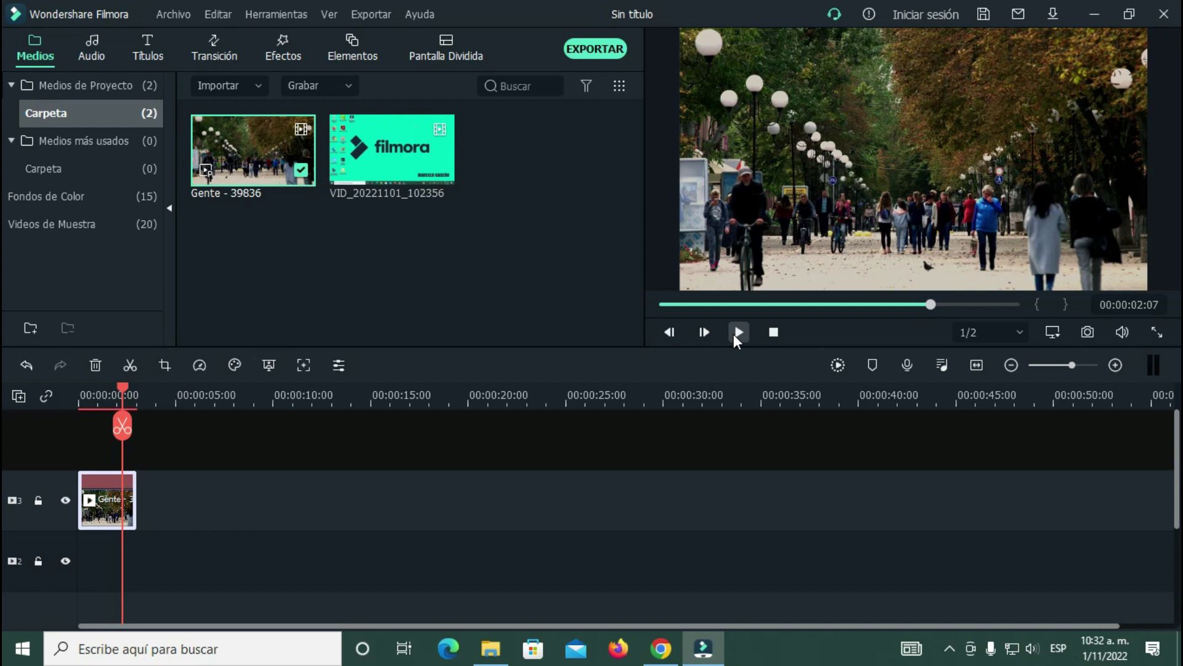
Reverse the playback direction of the Gente - 39836 clip and preview it from the start of the timeline
{"action": "left_click", "coordinate": [199, 366]}
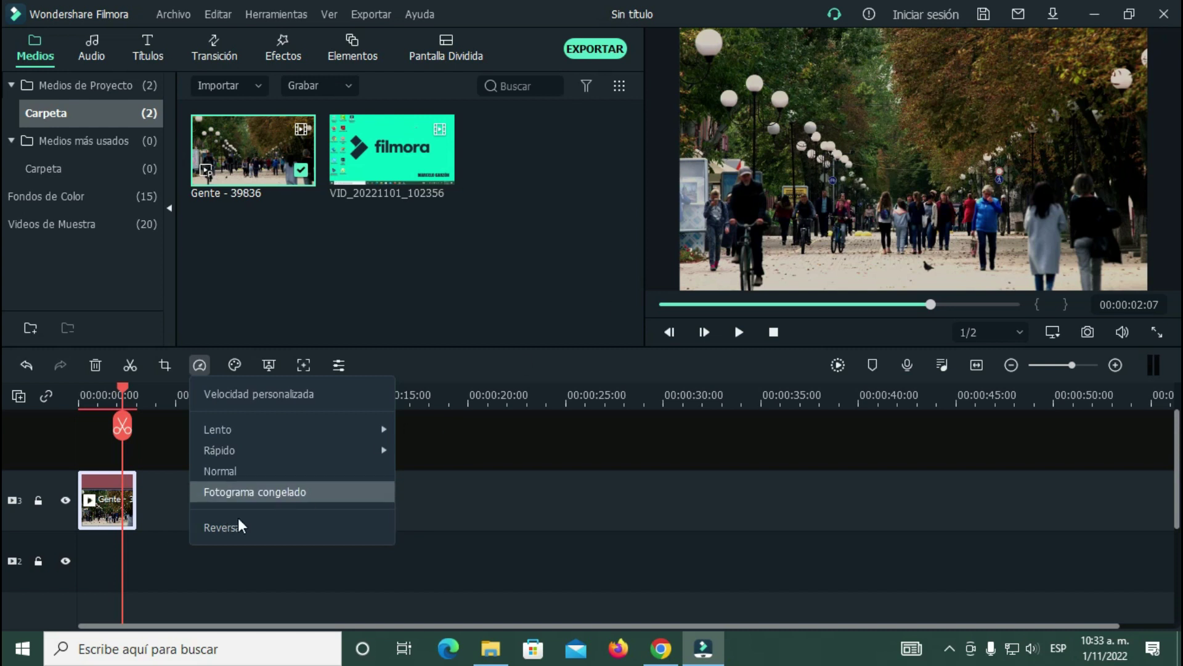
{"action": "left_click", "coordinate": [220, 527]}
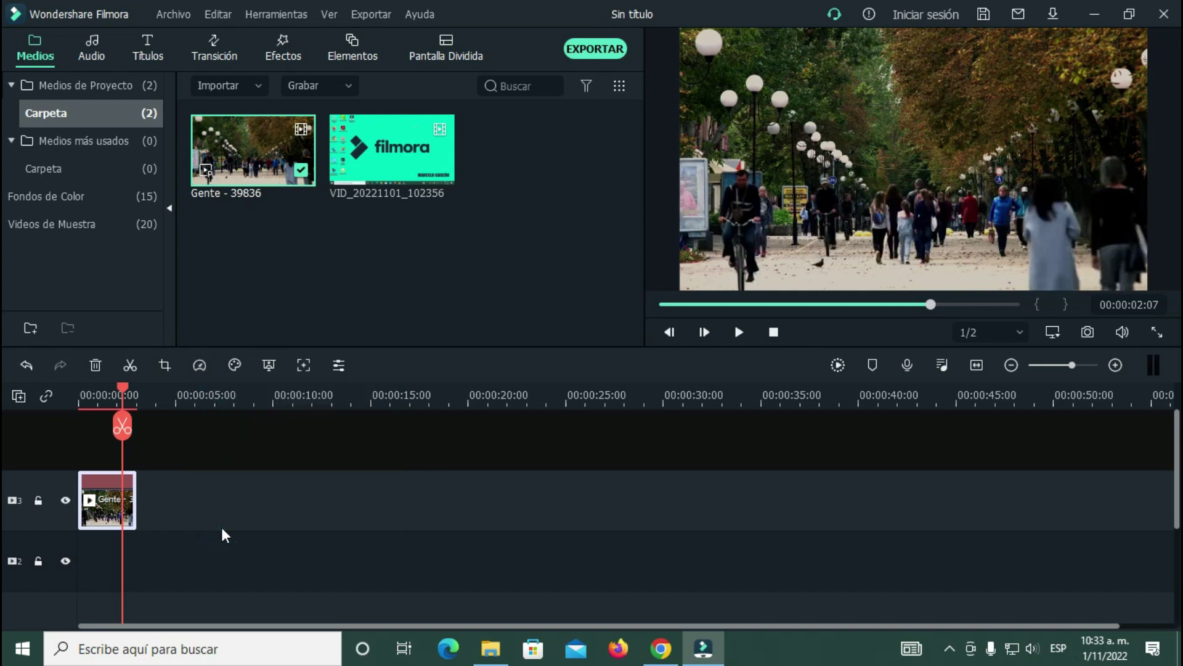
{"action": "left_click_drag", "start_coordinate": [123, 392], "coordinate": [79, 394]}
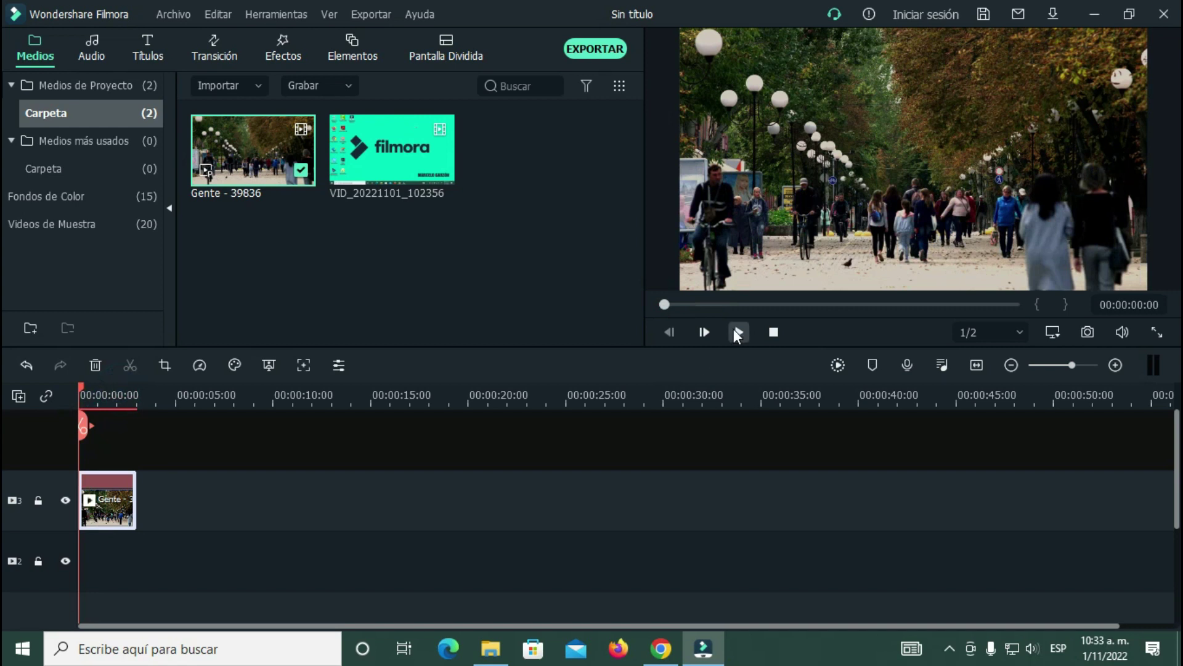
{"action": "left_click", "coordinate": [738, 332]}
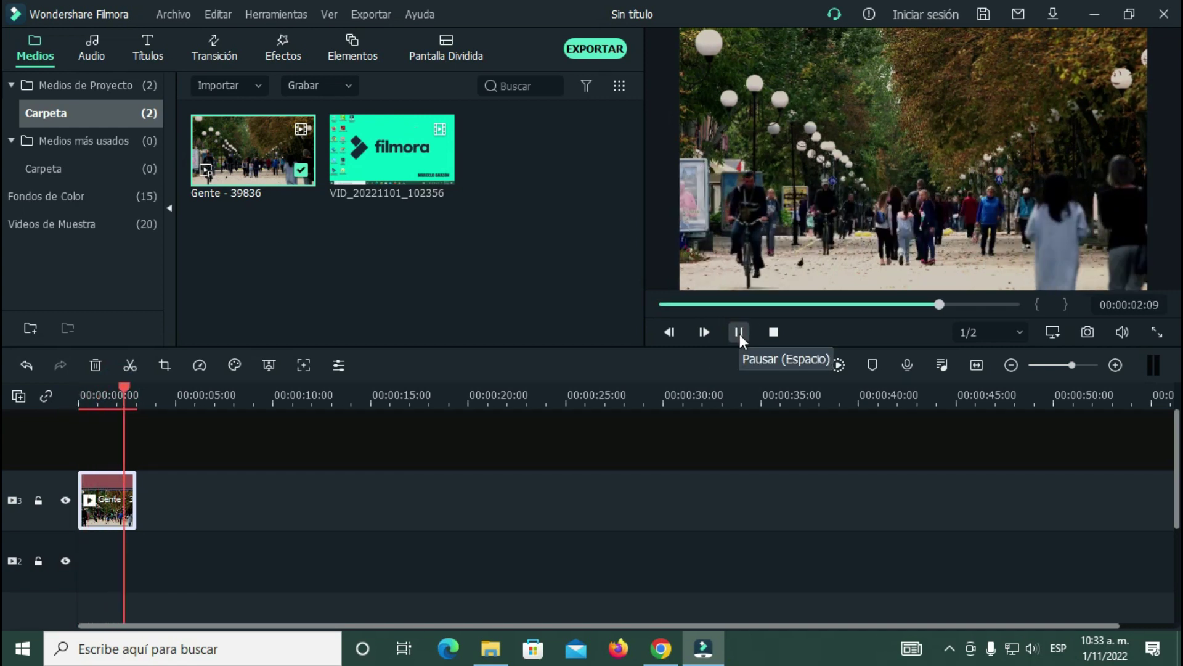
{"action": "left_click", "coordinate": [739, 333]}
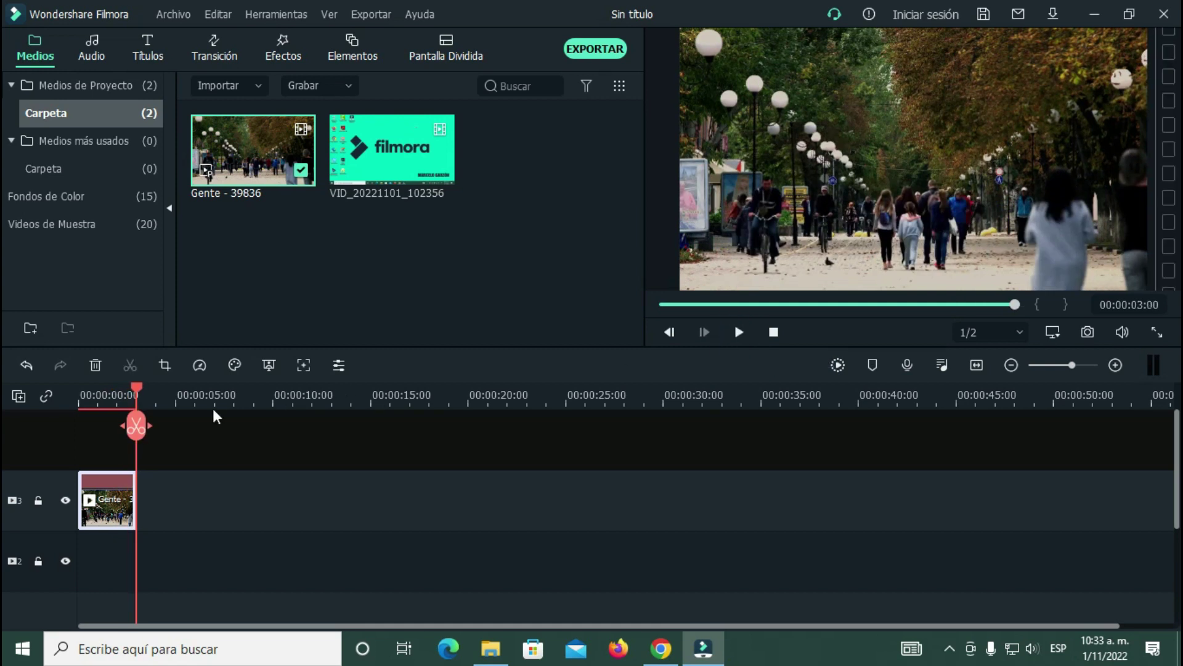
Slow the reversed clip with the 0.25x preset and play a few seconds of it from the beginning
{"action": "left_click", "coordinate": [199, 367]}
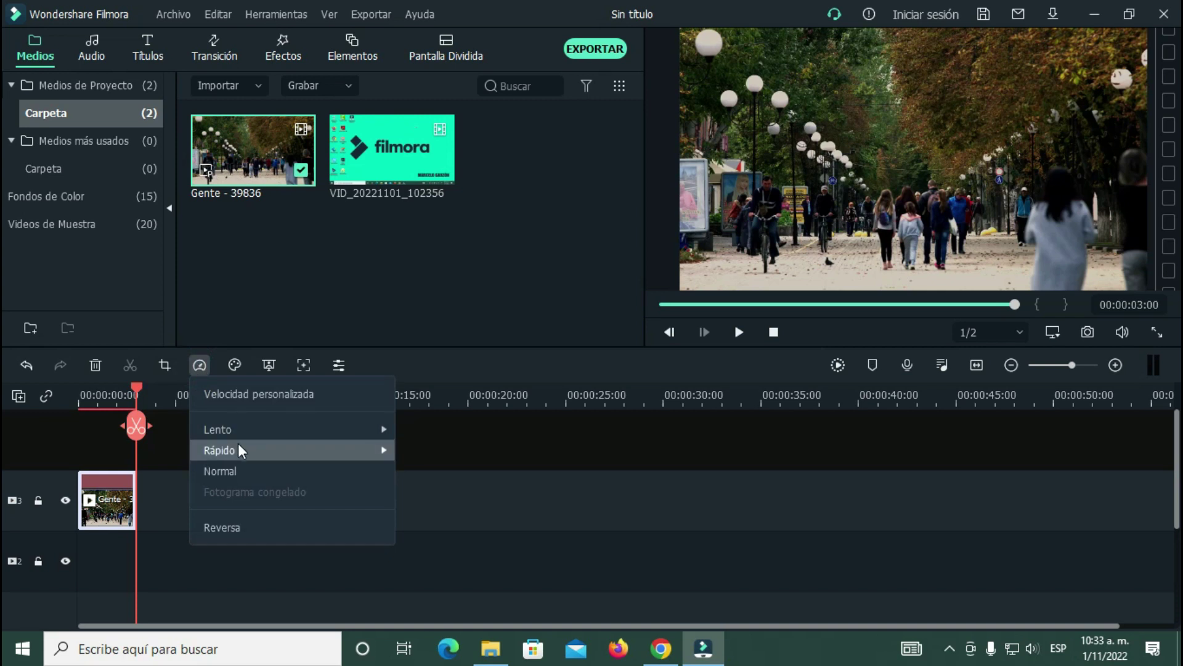
{"action": "mouse_move", "coordinate": [240, 437]}
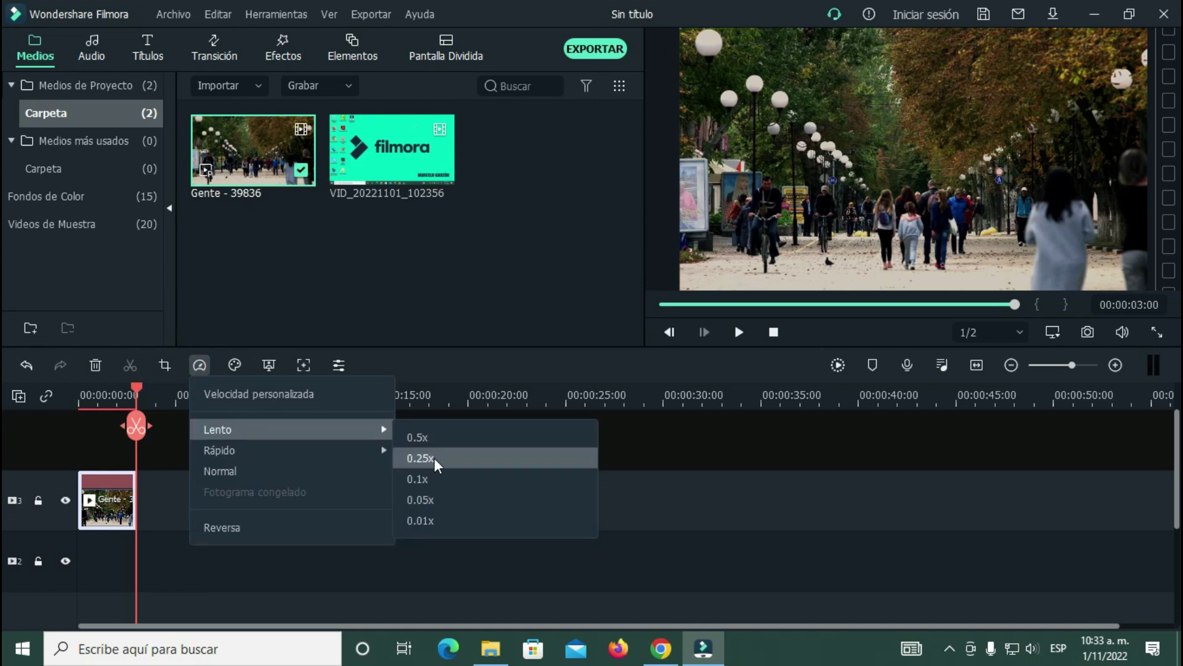
{"action": "left_click", "coordinate": [420, 458]}
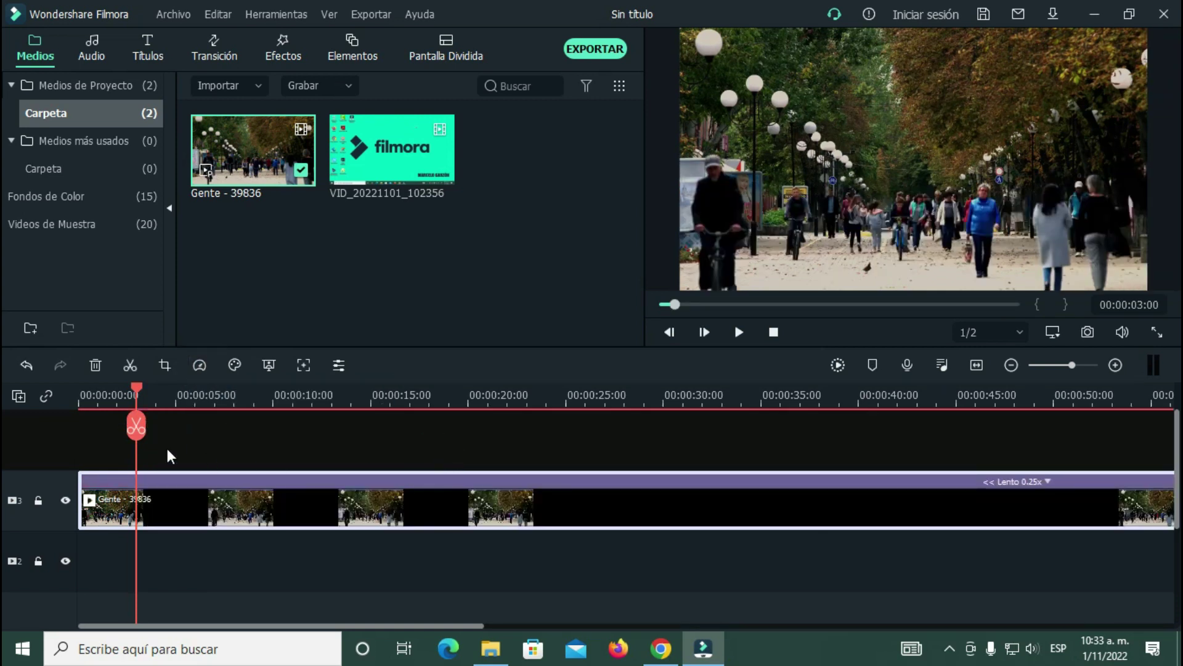
{"action": "left_click_drag", "start_coordinate": [136, 390], "coordinate": [80, 410]}
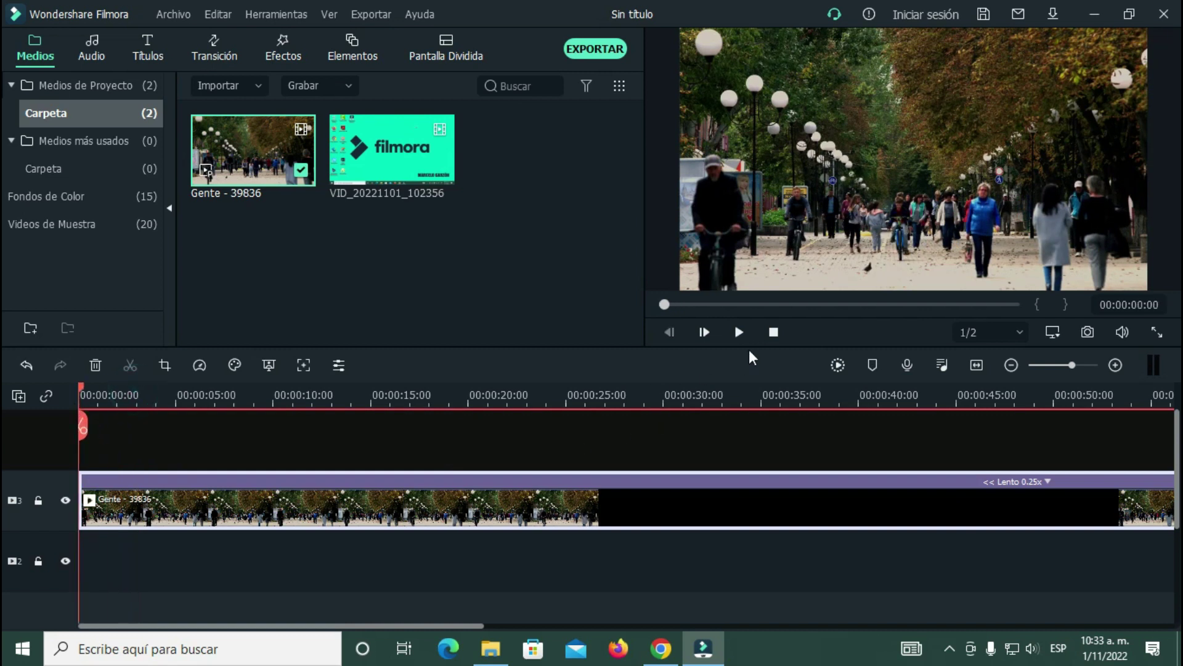
{"action": "left_click", "coordinate": [741, 335]}
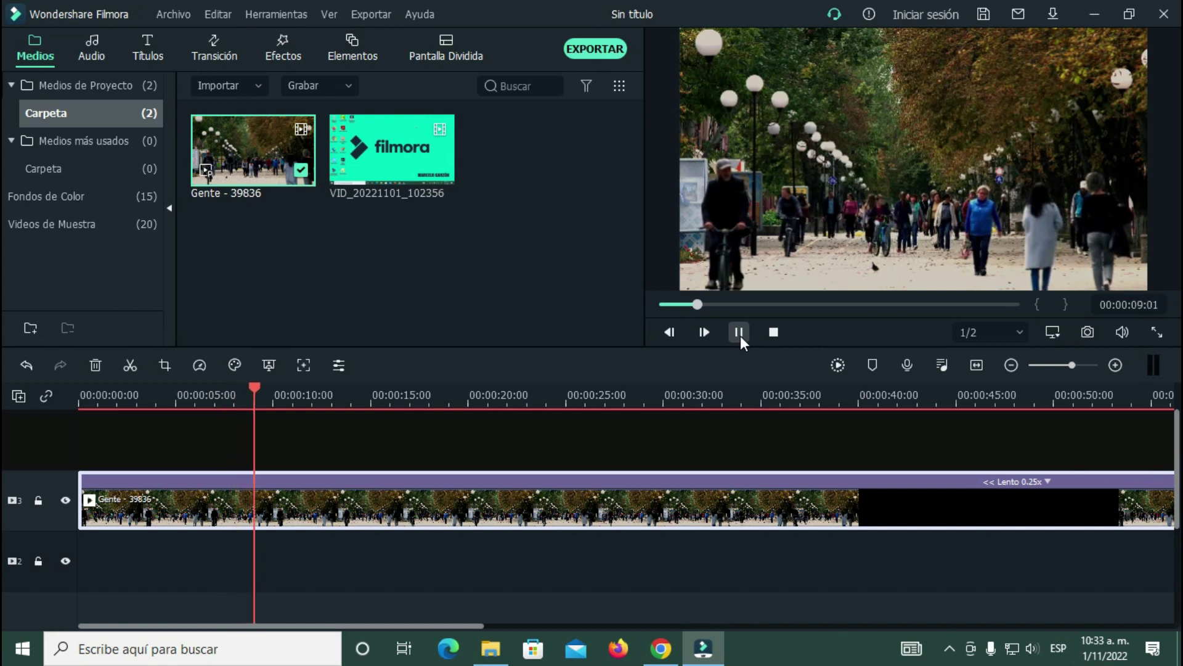
{"action": "left_click", "coordinate": [741, 335]}
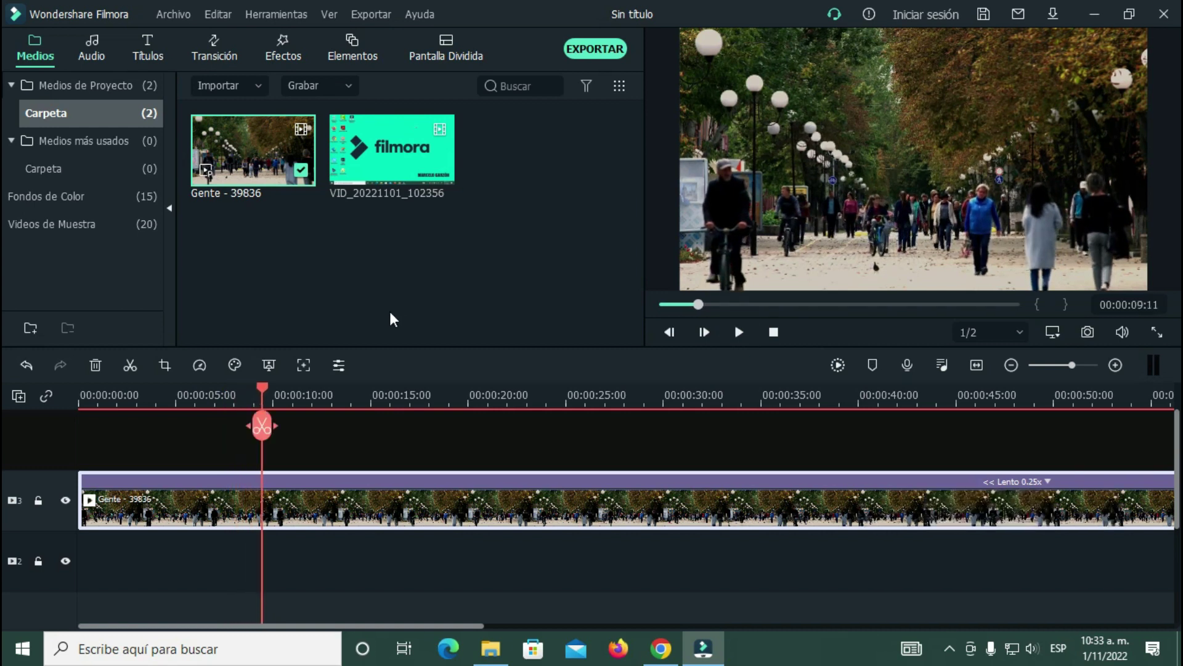
Speed up the reversed clip with the 8x fast preset and start its preview from the beginning
{"action": "left_click", "coordinate": [198, 366]}
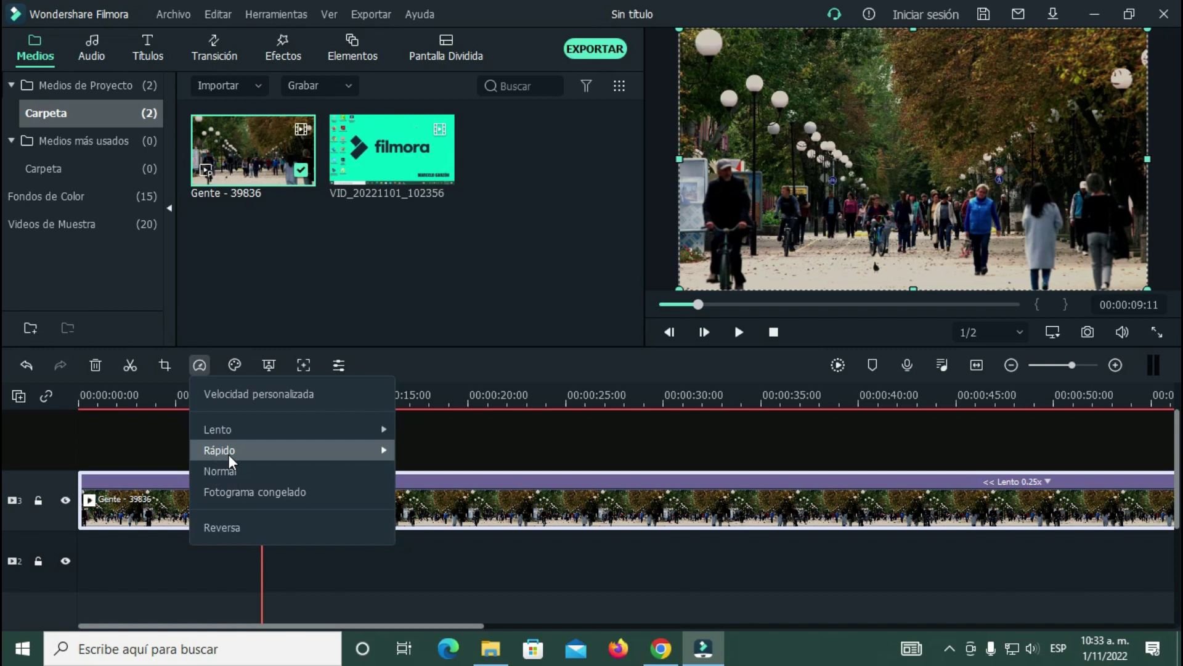
{"action": "mouse_move", "coordinate": [232, 456]}
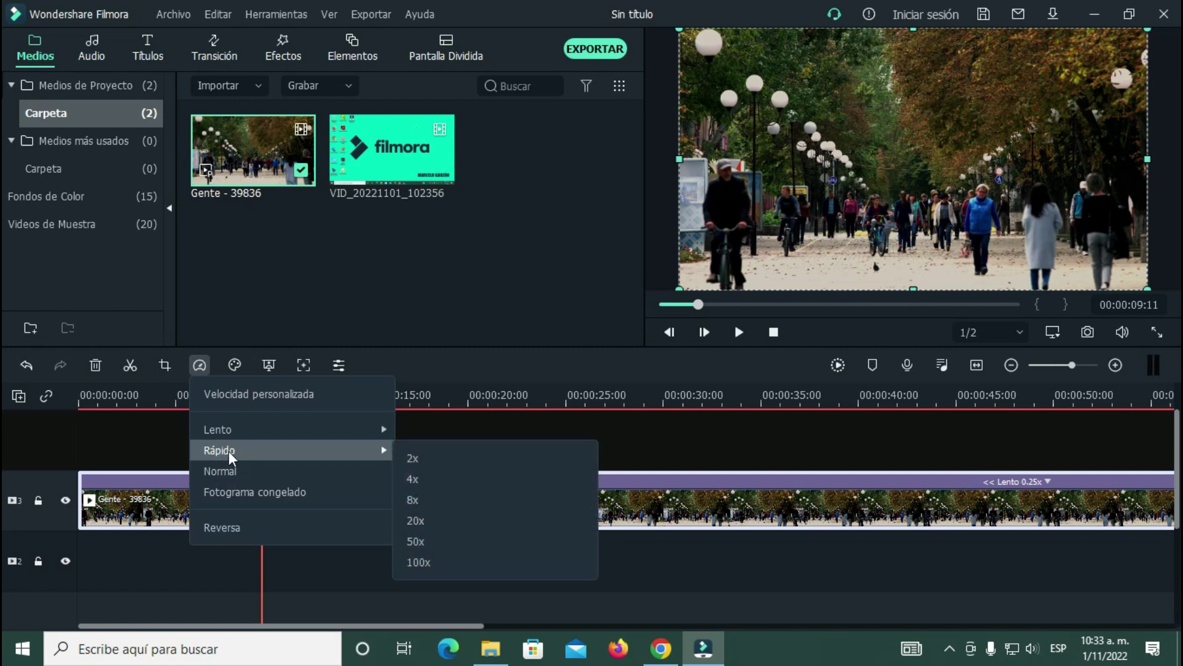
{"action": "left_click", "coordinate": [424, 499]}
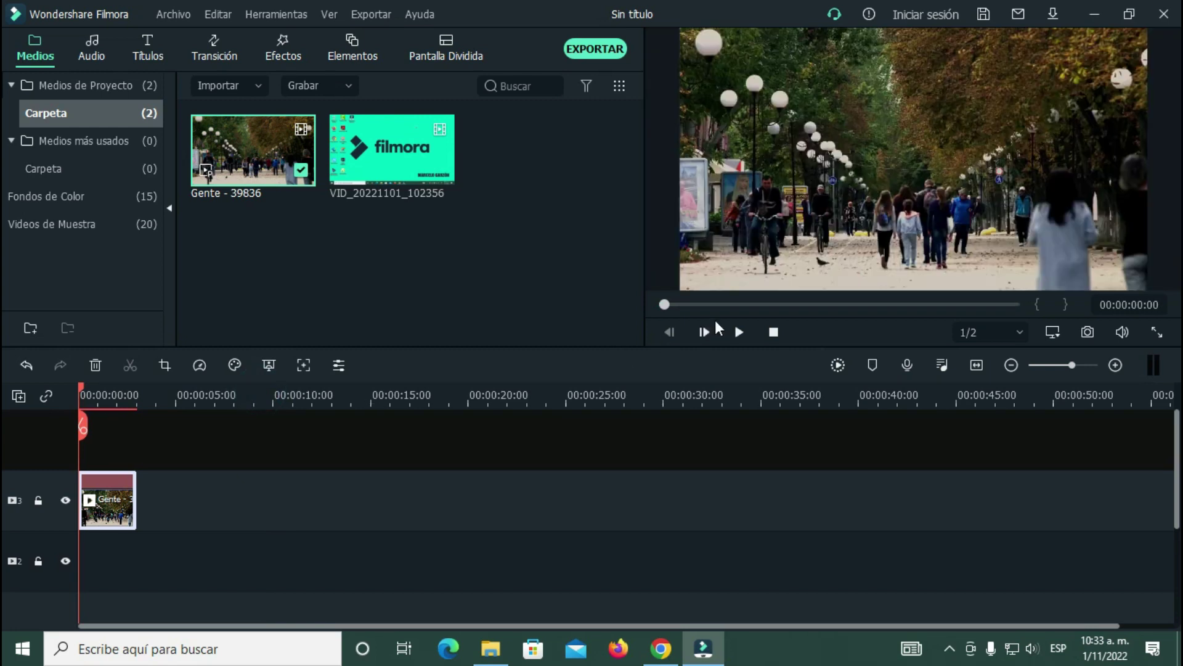
{"action": "left_click", "coordinate": [737, 332]}
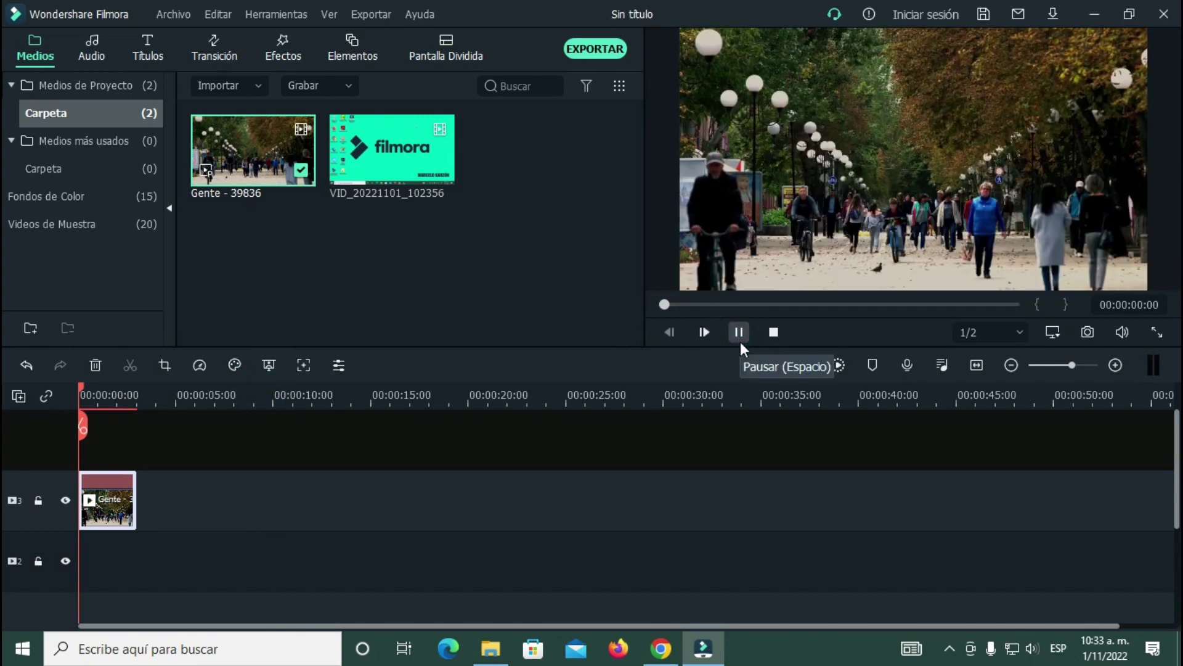